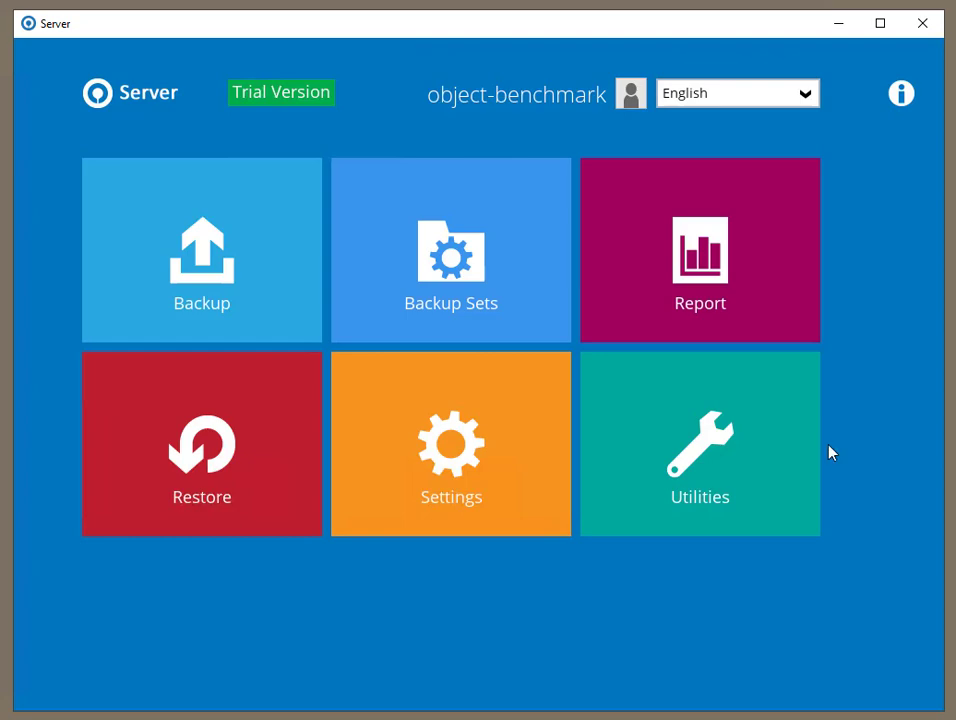
Create a new backup set named 'Backup' and confirm its type is File Backup
{"action": "left_click", "coordinate": [450, 263]}
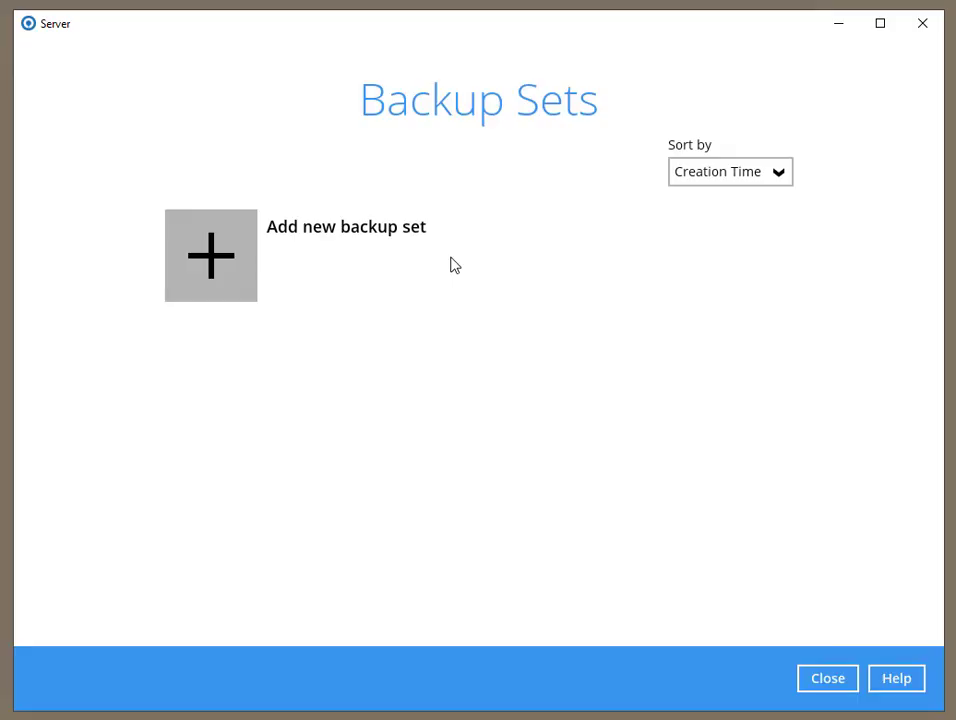
{"action": "left_click", "coordinate": [226, 258]}
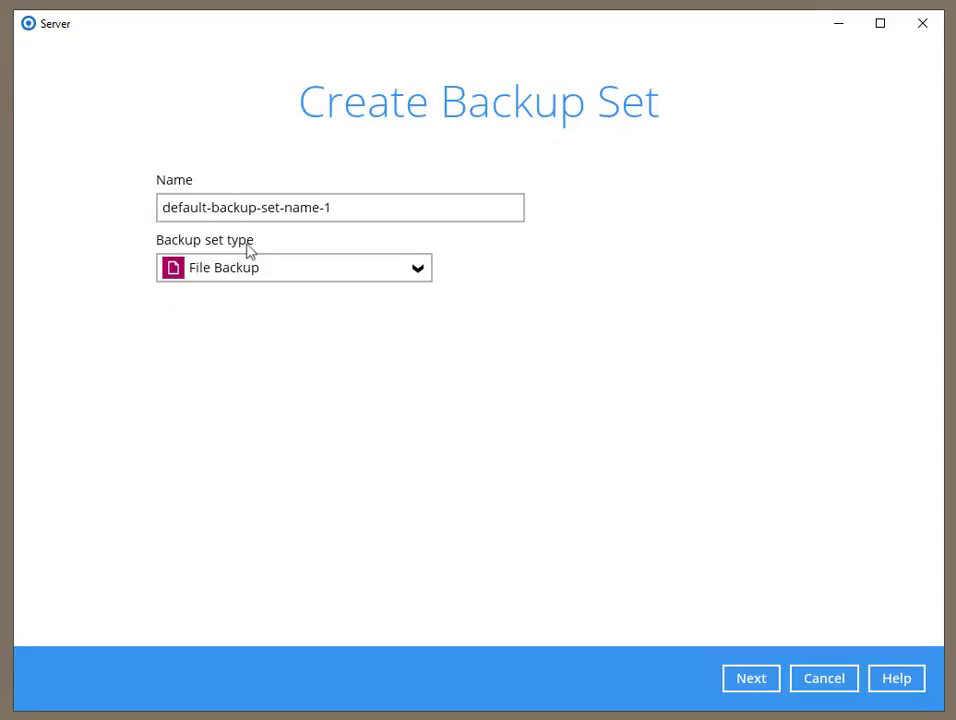
{"action": "key", "text": "ctrl+a"}
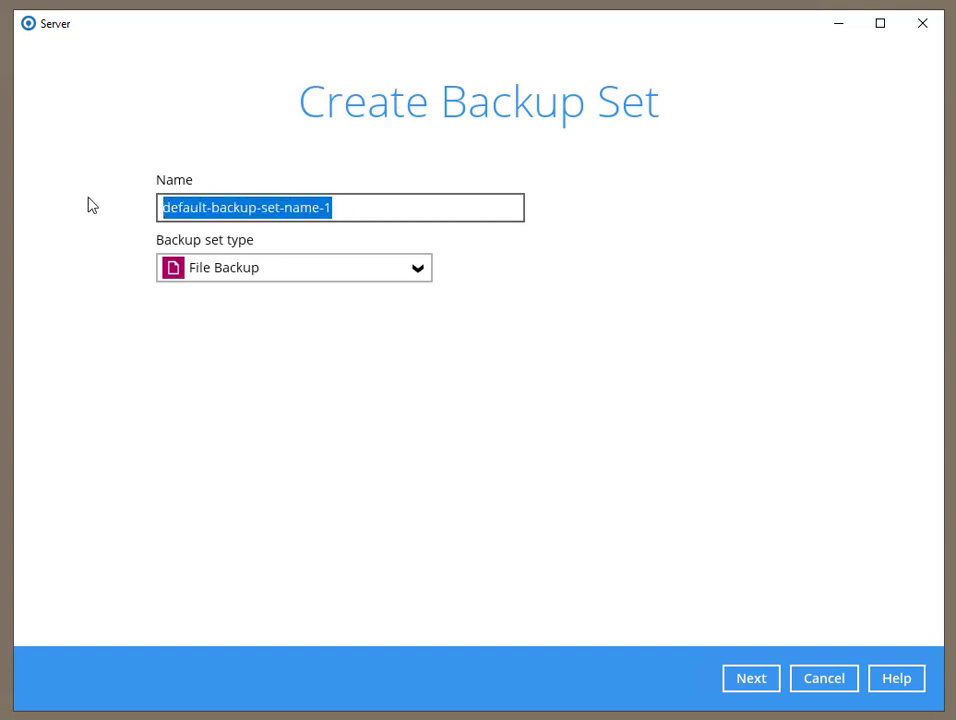
{"action": "type", "text": "Backup"}
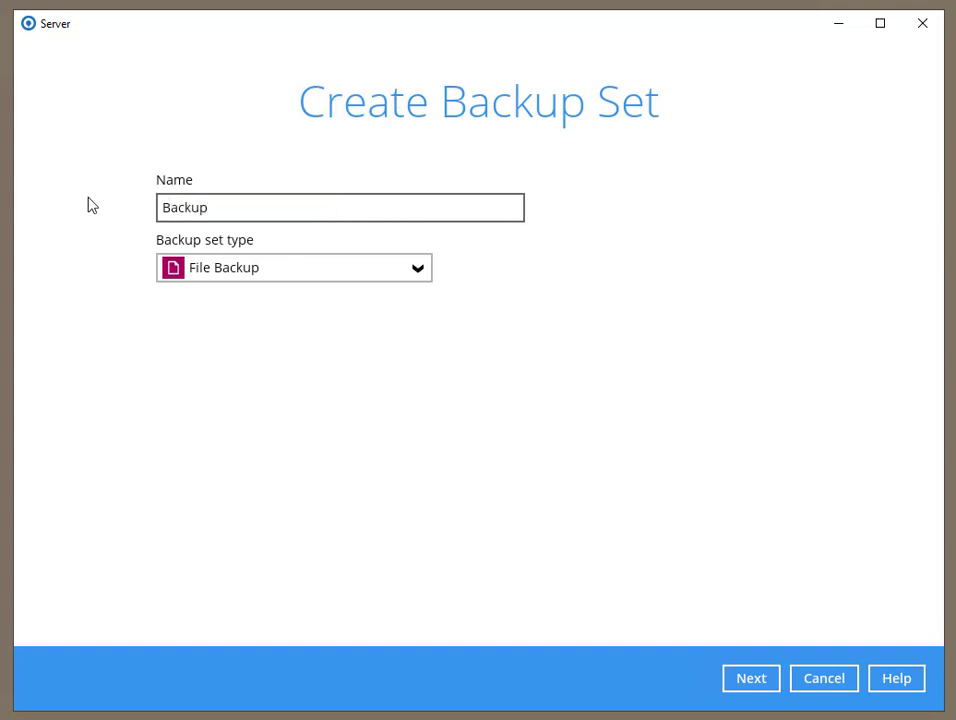
{"action": "left_click", "coordinate": [420, 270]}
{"action": "mouse_move", "coordinate": [423, 314]}
{"action": "left_mouse_down"}
{"action": "mouse_move", "coordinate": [424, 432]}
{"action": "mouse_move", "coordinate": [424, 300]}
{"action": "left_mouse_up"}
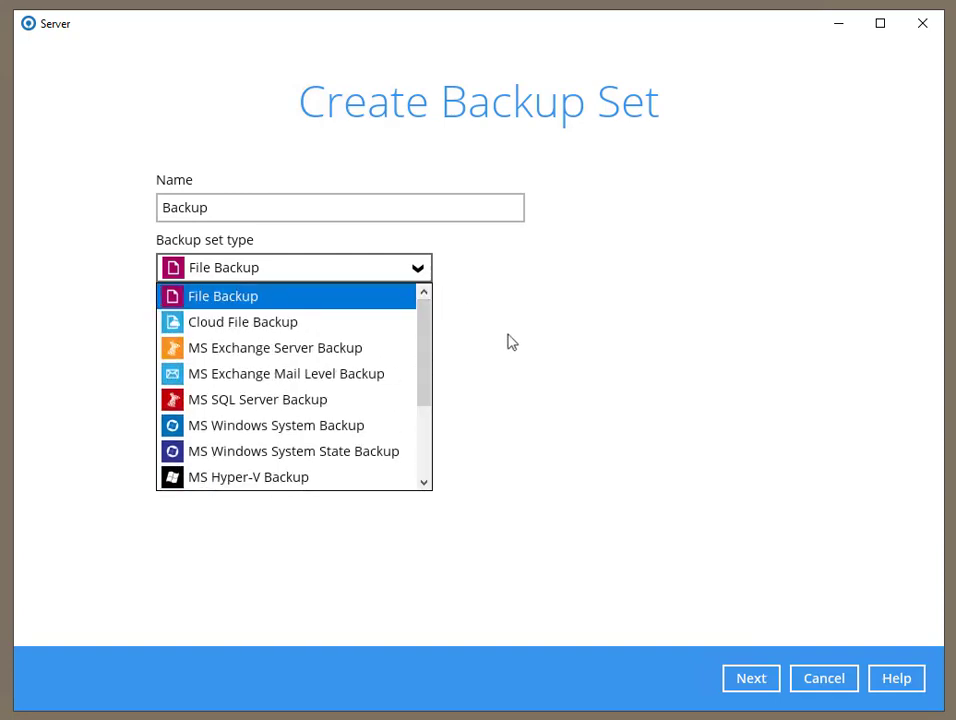
Choose files manually and browse to C:\work\SysWOW64 with Show files enabled
{"action": "left_click", "coordinate": [749, 680]}
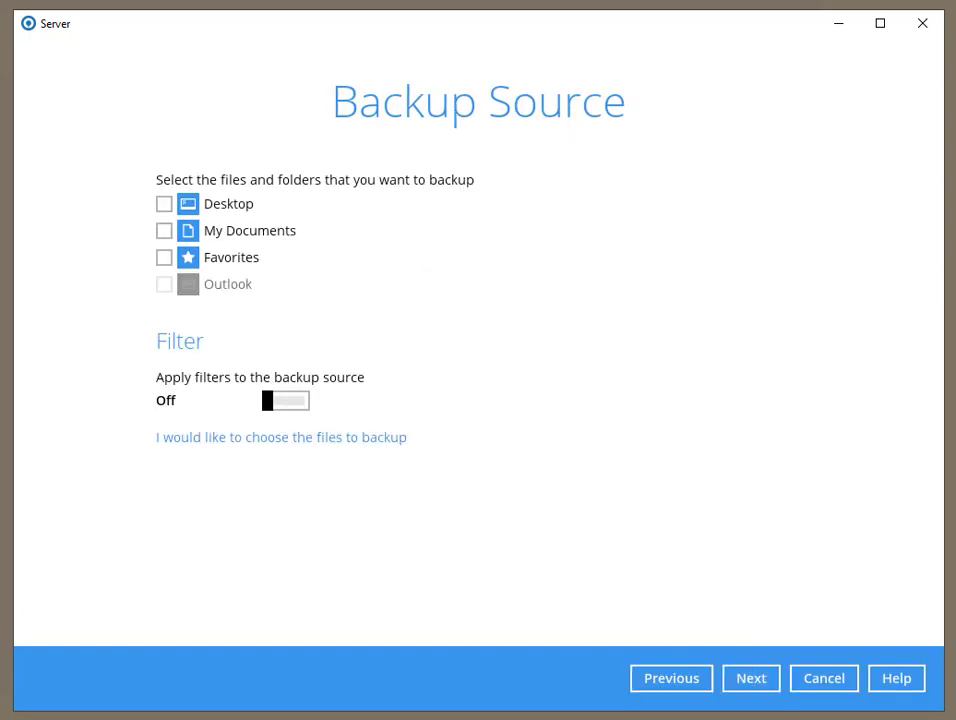
{"action": "left_click", "coordinate": [281, 437]}
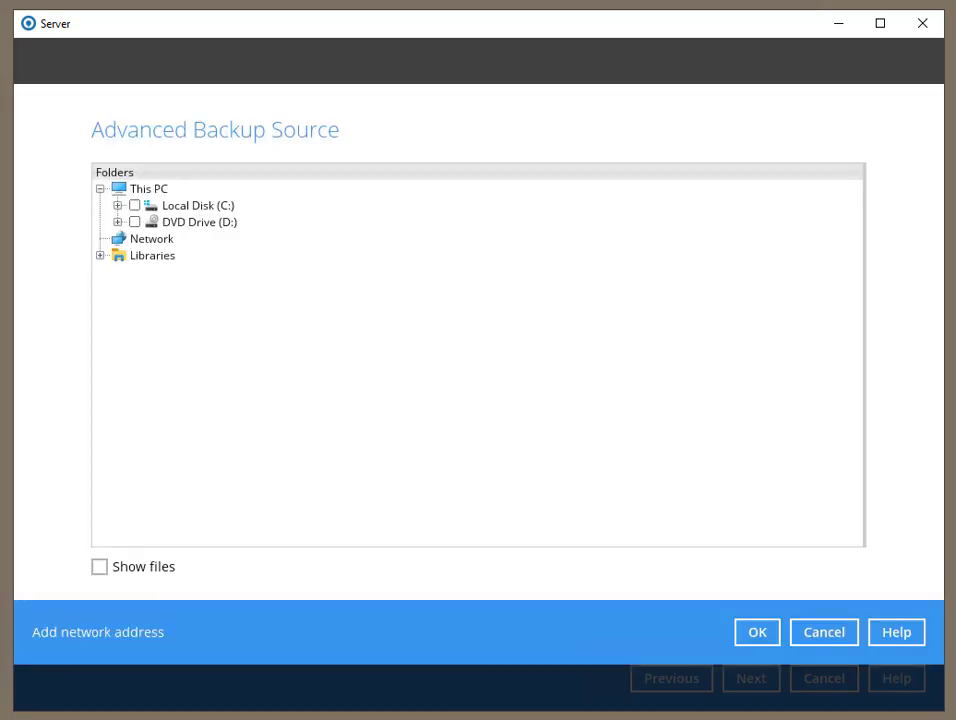
{"action": "left_click", "coordinate": [117, 206]}
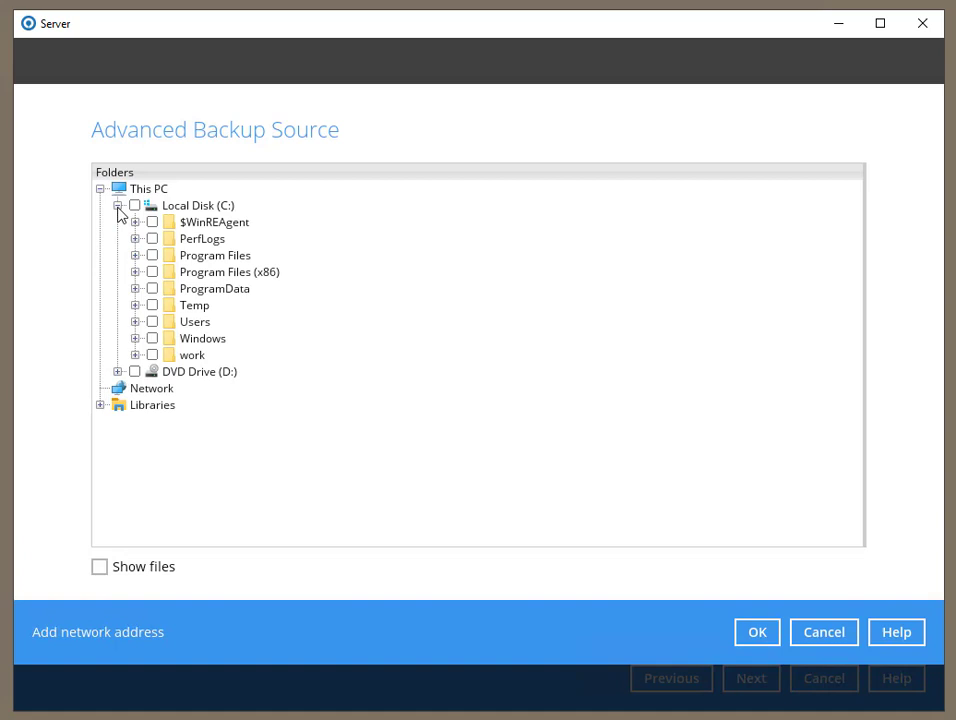
{"action": "left_click", "coordinate": [135, 355]}
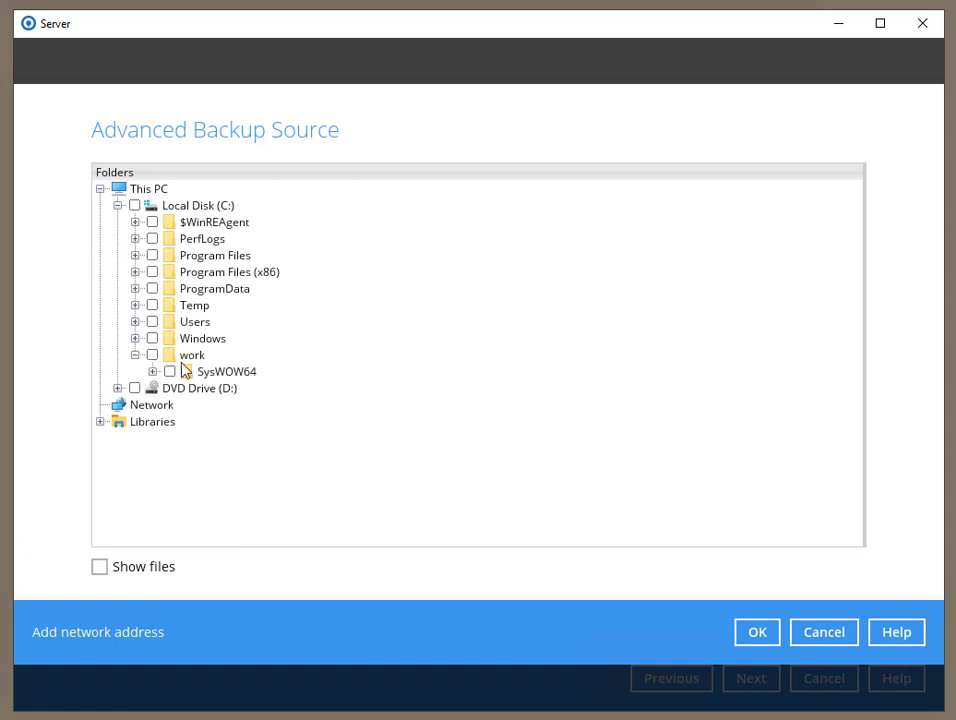
{"action": "left_click", "coordinate": [139, 572]}
{"action": "left_click", "coordinate": [255, 372]}
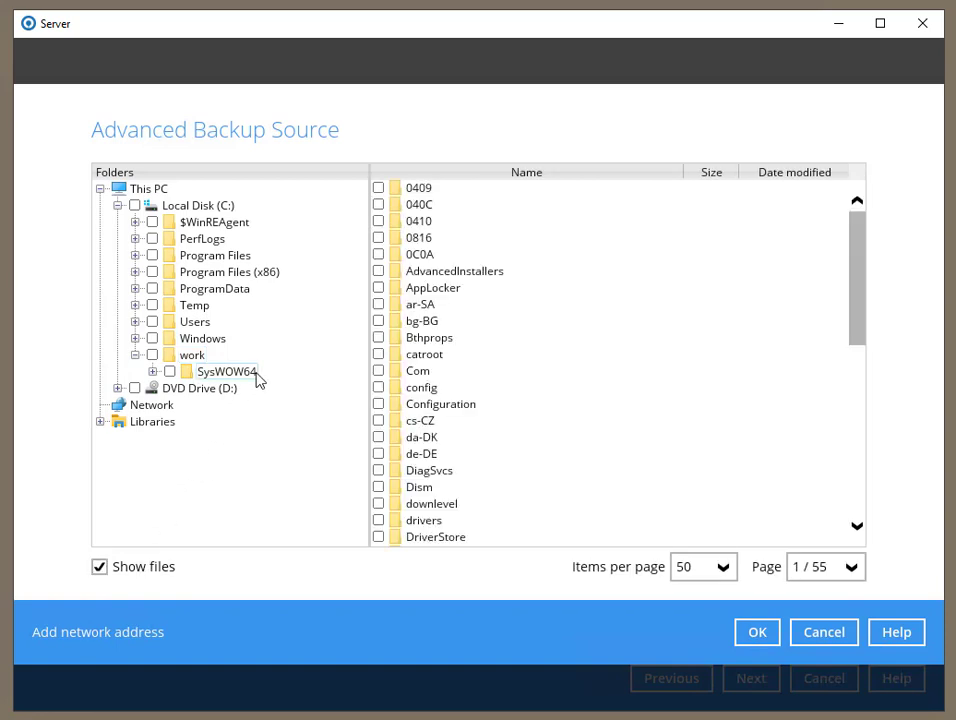
In File Explorer, check SysWOW64's properties (1.03 GB, 6,983 files), then open the folder
{"action": "key", "text": "alt+Tab"}
{"action": "left_click_drag", "start_coordinate": [600, 389], "coordinate": [578, 147]}
{"action": "right_click", "coordinate": [388, 262]}
{"action": "left_click", "coordinate": [436, 598]}
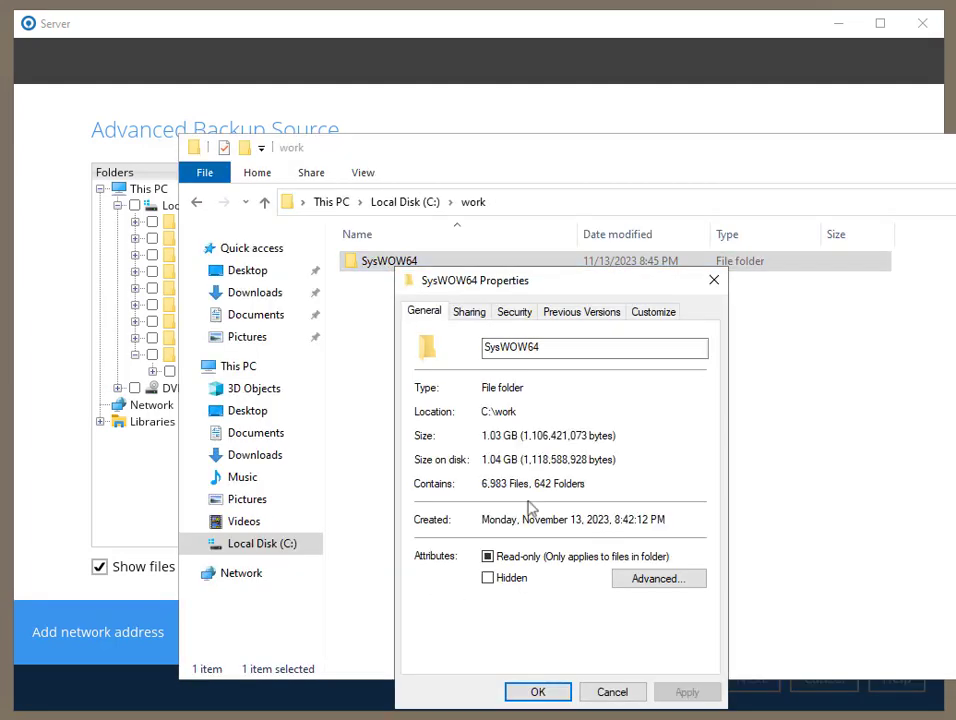
{"action": "left_click", "coordinate": [714, 282]}
{"action": "double_click", "coordinate": [455, 268]}
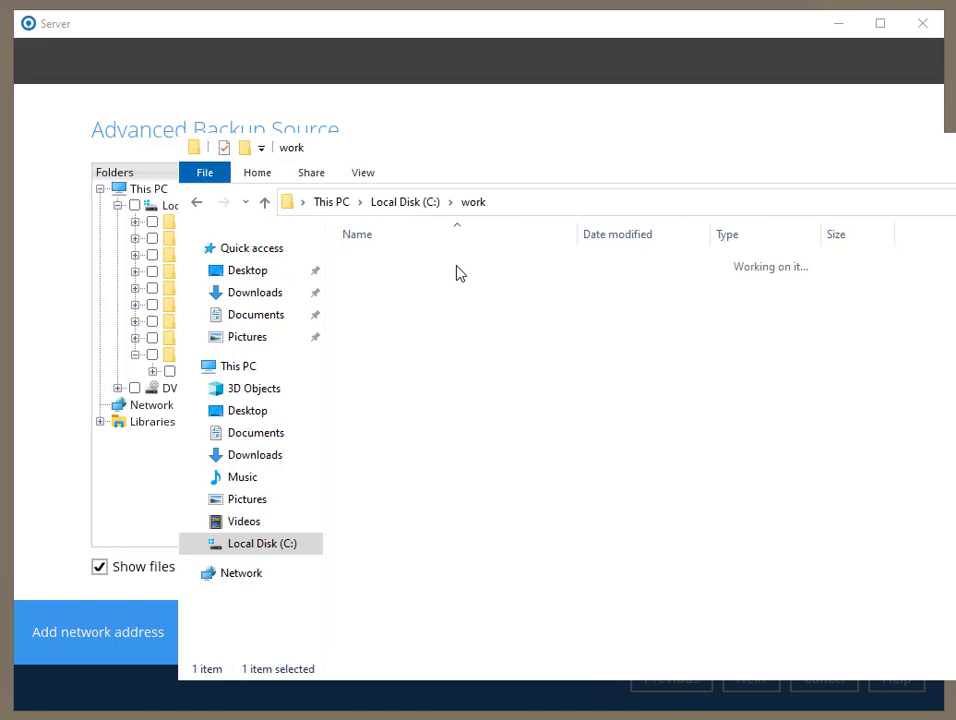
Tick C:\work as the backup source and advance to the daily 20:00 schedule
{"action": "left_click", "coordinate": [483, 27]}
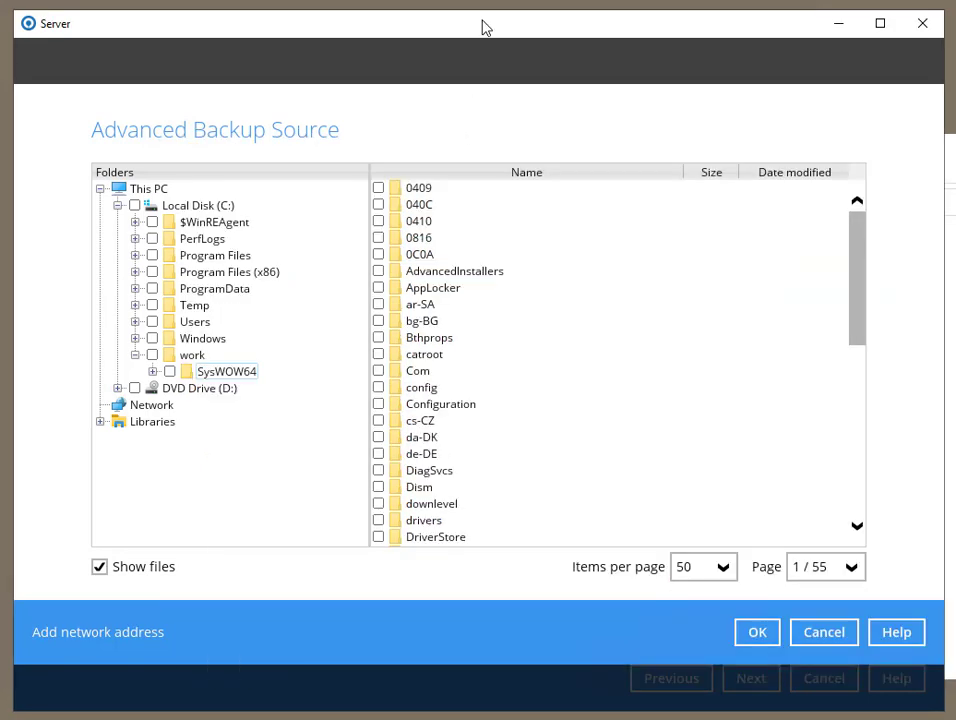
{"action": "left_click", "coordinate": [152, 355]}
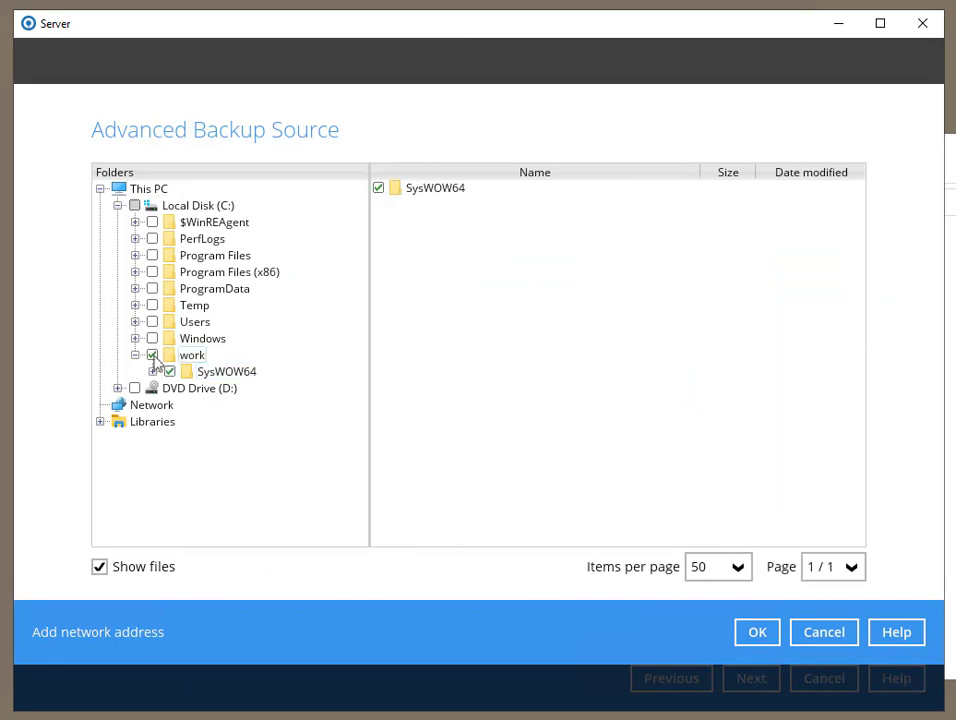
{"action": "left_click", "coordinate": [757, 632]}
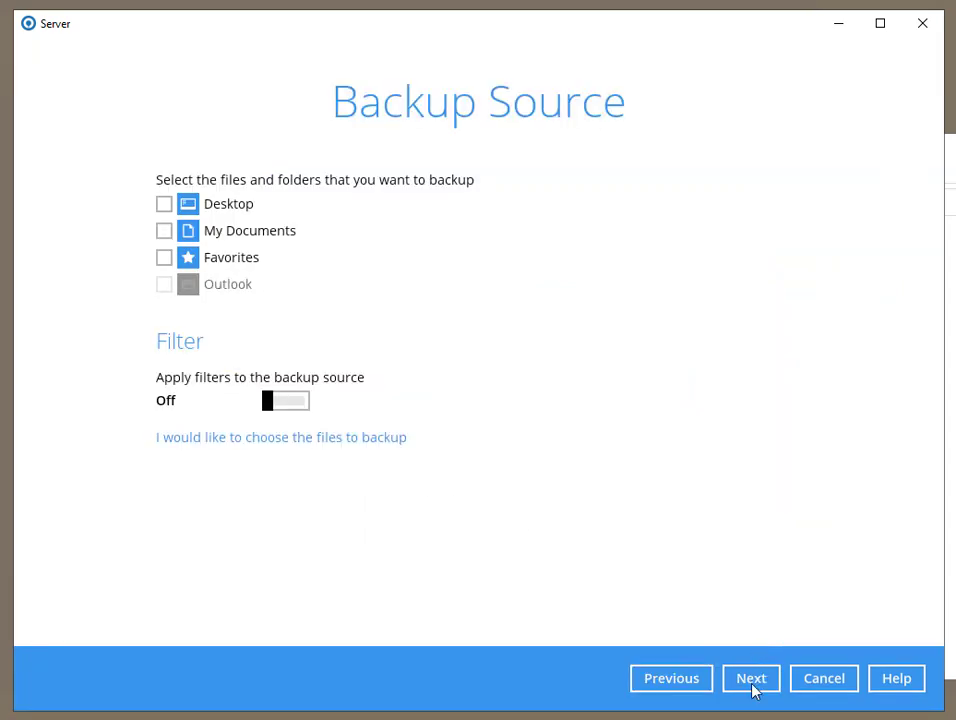
{"action": "left_click", "coordinate": [752, 684]}
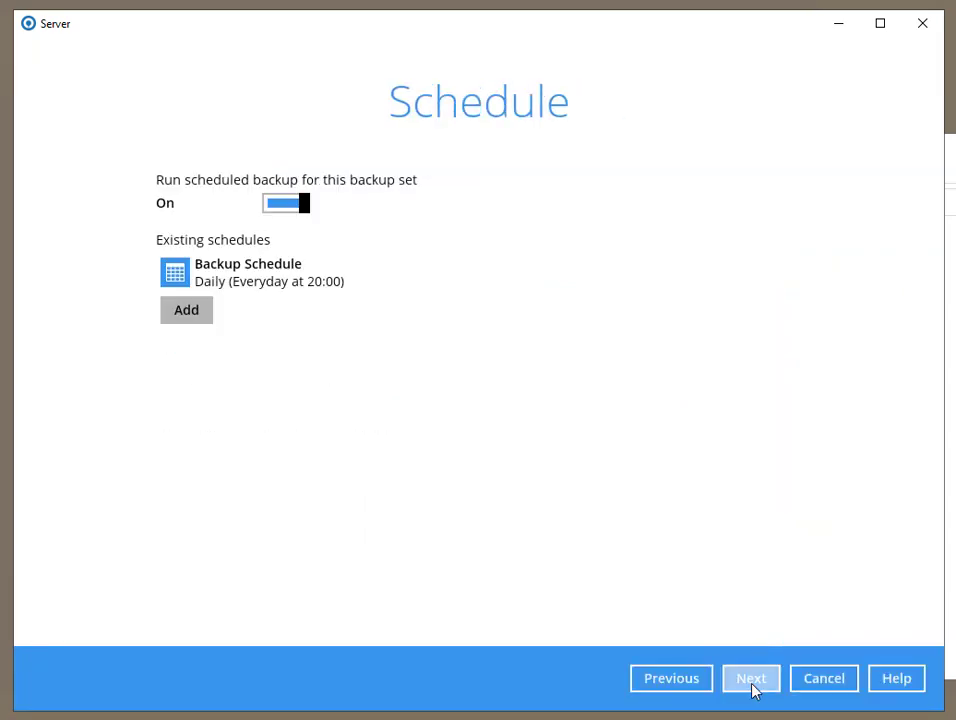
Add a Wasabi destination named london-wasabi with bucket london-wasabi
{"action": "left_click", "coordinate": [752, 680]}
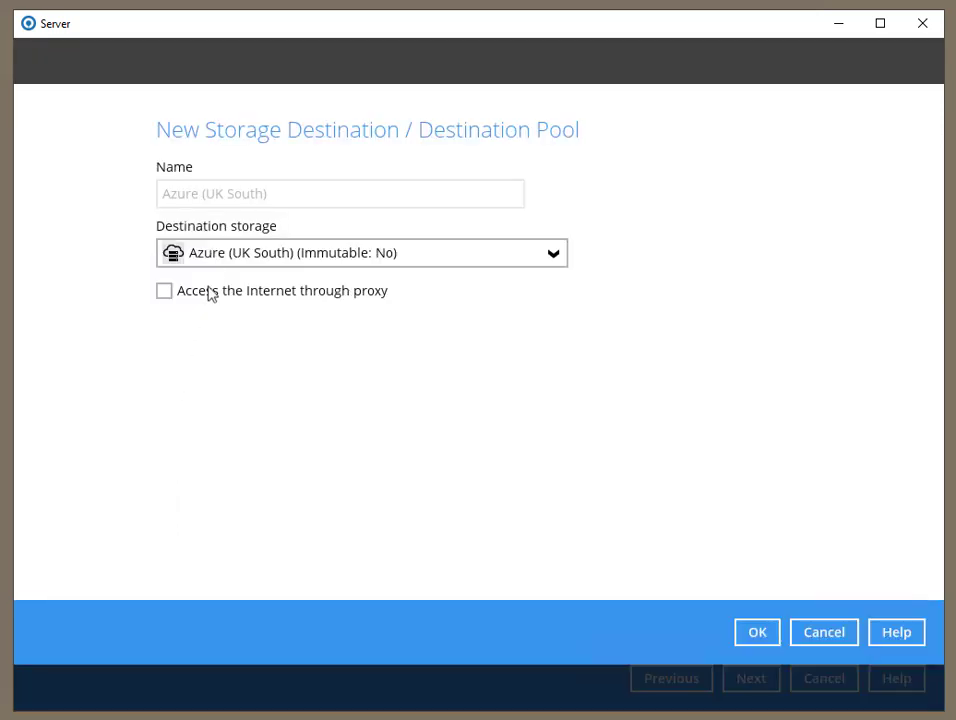
{"action": "left_click", "coordinate": [240, 258]}
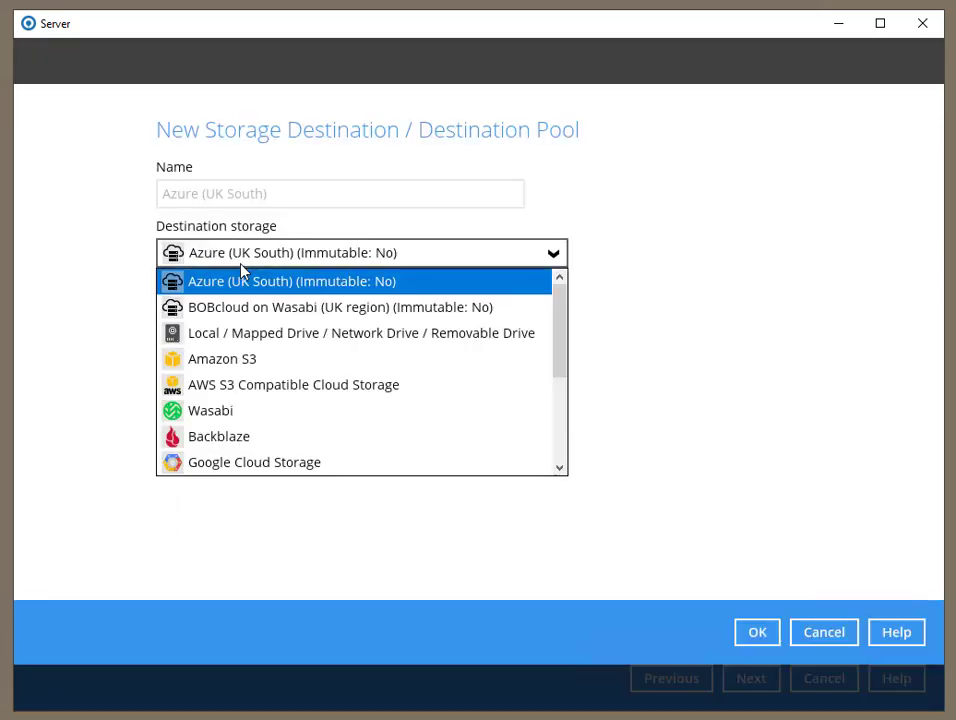
{"action": "left_click", "coordinate": [261, 410]}
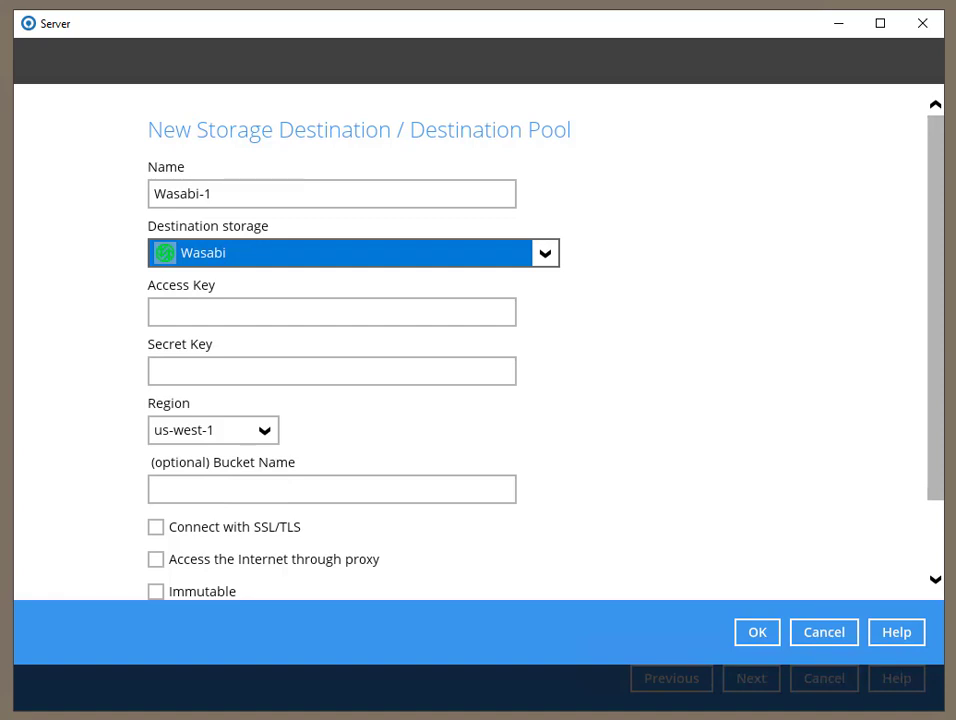
{"action": "left_click", "coordinate": [207, 194]}
{"action": "key", "text": "ctrl+a"}
{"action": "type", "text": "london-wasabi"}
{"action": "left_click", "coordinate": [155, 489]}
{"action": "type", "text": "london-wasabi"}
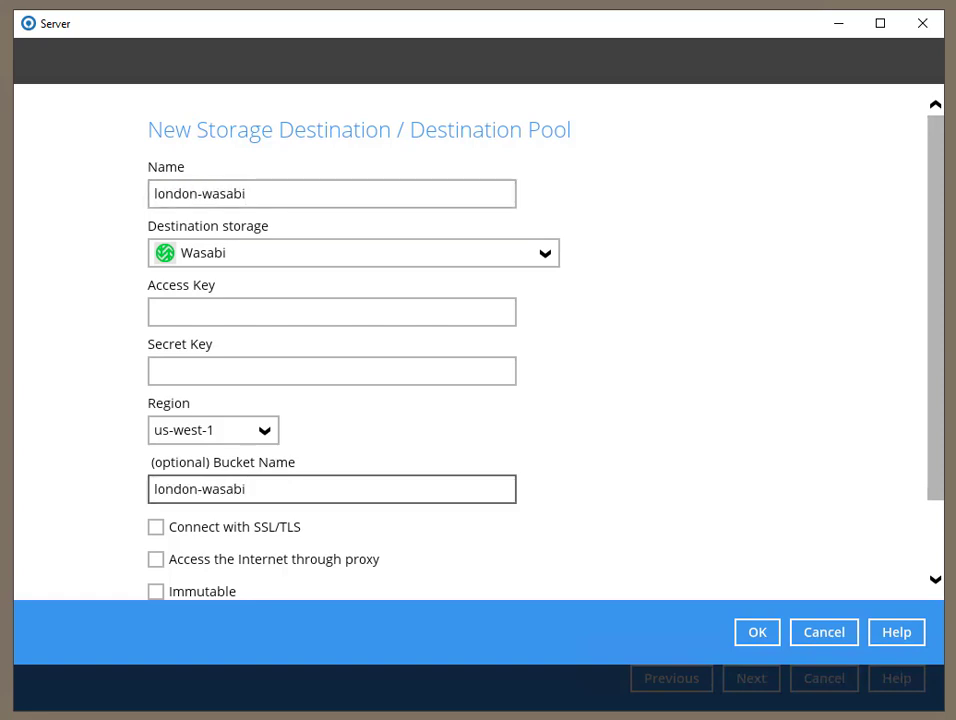
Enter the Wasabi access and secret keys, choose region eu-west-1, enable SSL/TLS, and test access
{"action": "left_click", "coordinate": [250, 312]}
{"action": "key", "text": "ctrl+v"}
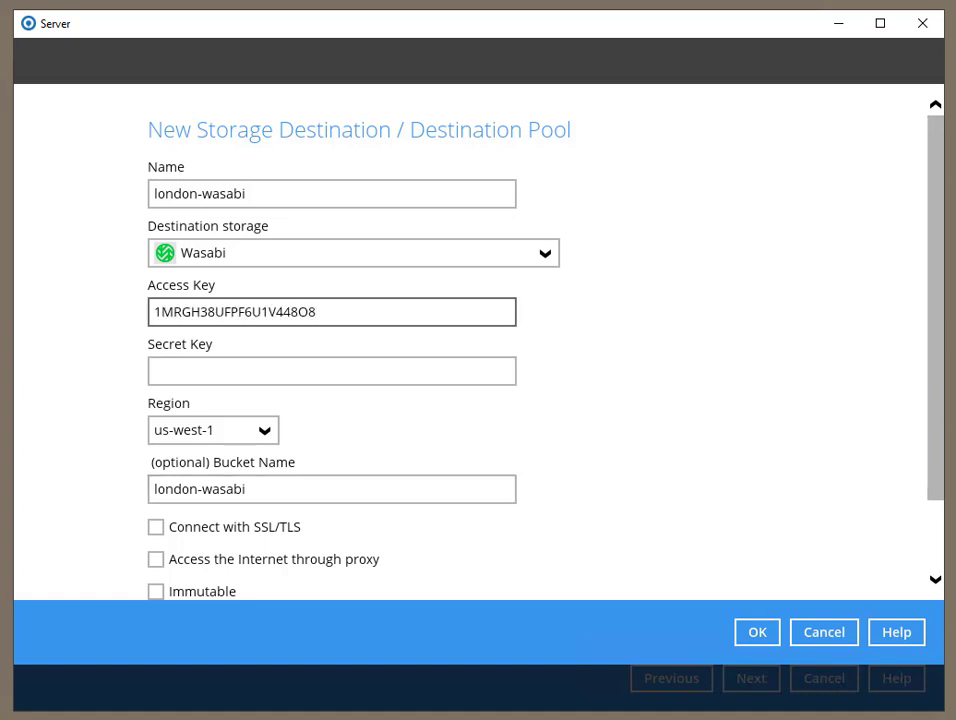
{"action": "left_click", "coordinate": [250, 371]}
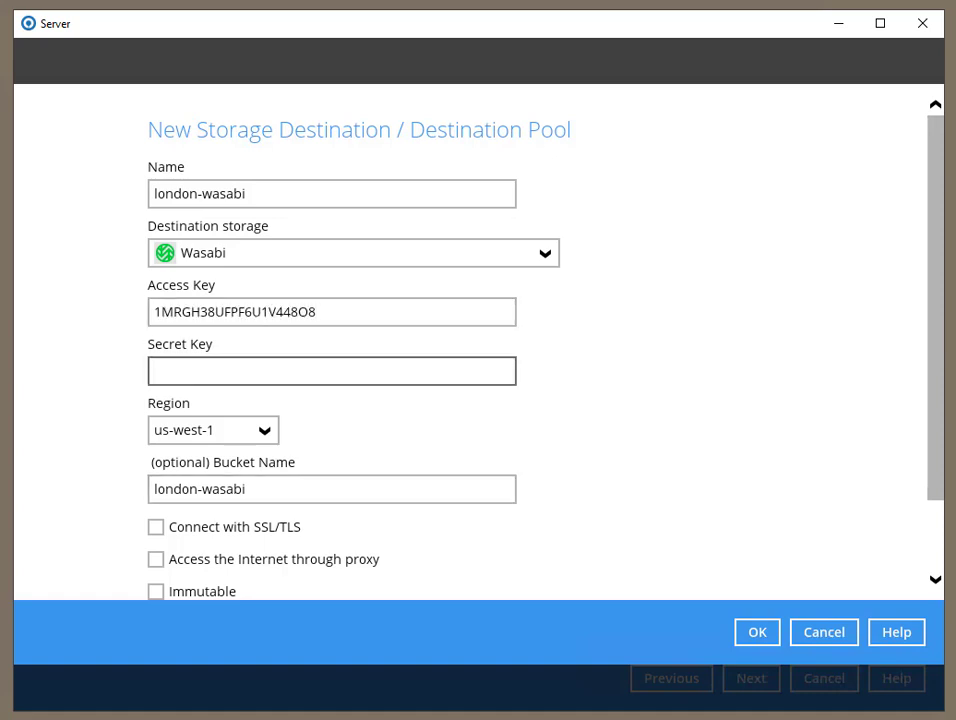
{"action": "key", "text": "ctrl+v"}
{"action": "left_click", "coordinate": [230, 430]}
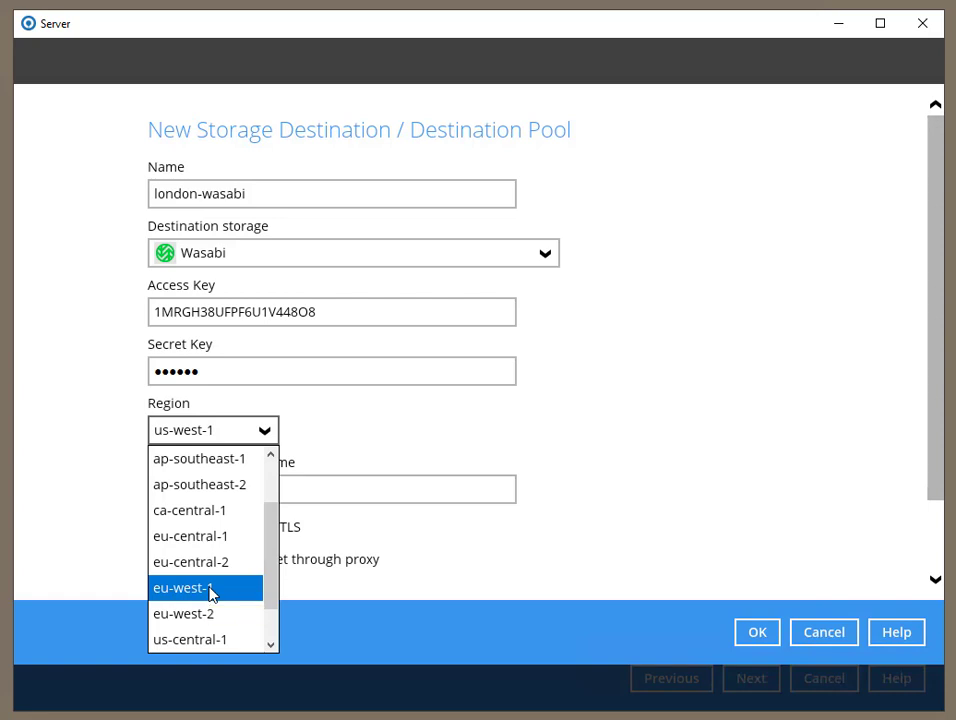
{"action": "left_click", "coordinate": [211, 592]}
{"action": "left_click", "coordinate": [157, 527]}
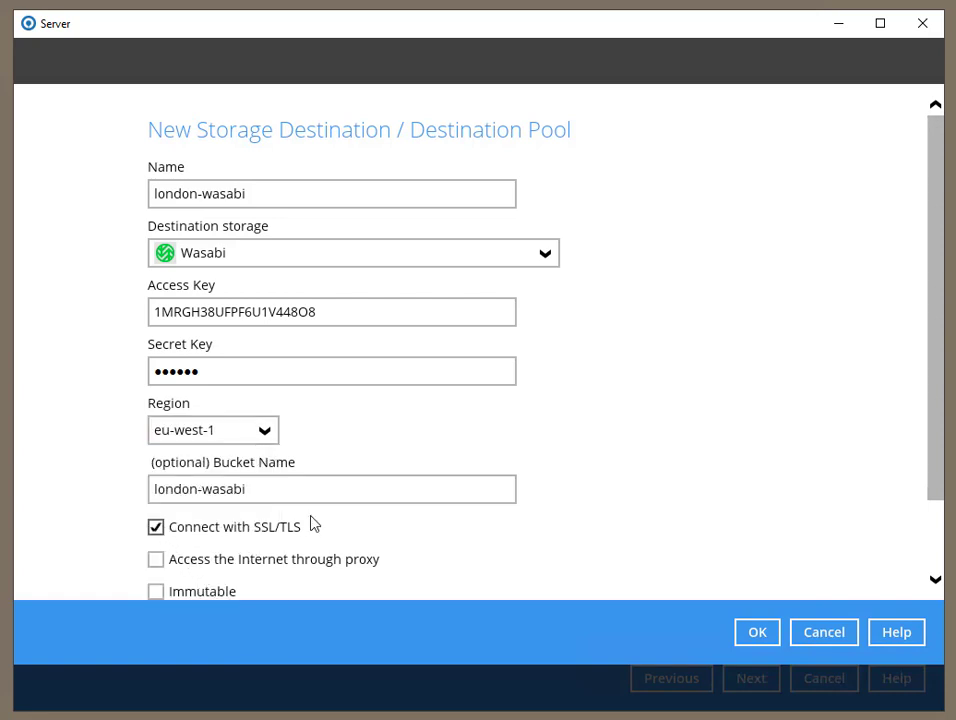
{"action": "scroll", "coordinate": [310, 524], "scroll_direction": "down", "scroll_amount": 2}
{"action": "left_click", "coordinate": [156, 551]}
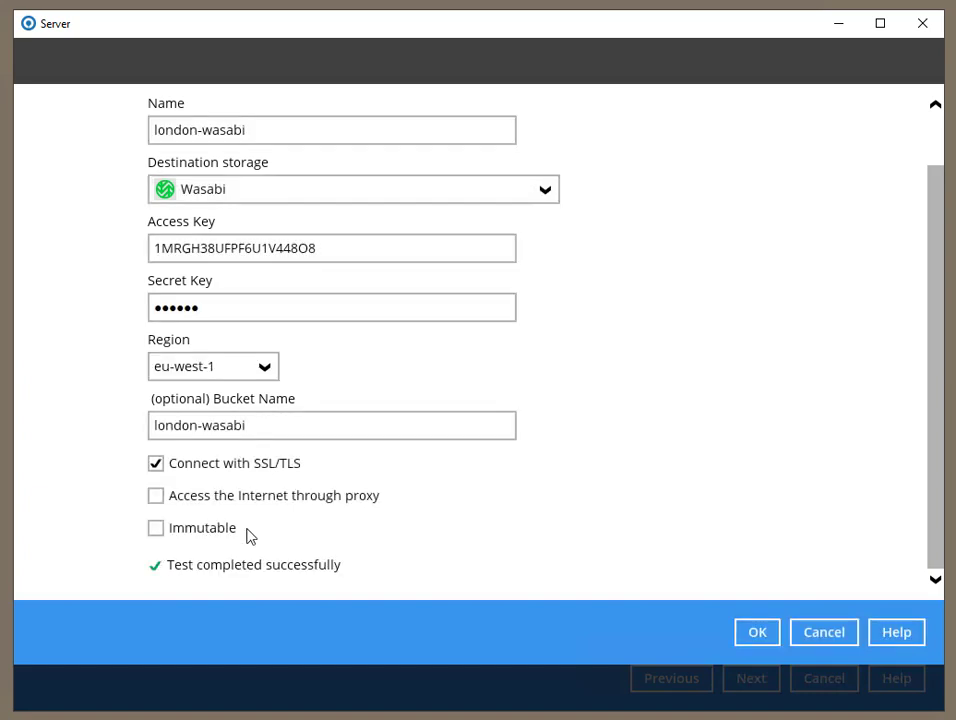
Save london-wasabi and add a second Wasabi destination, sydney-wasabi in ap-southeast-2
{"action": "left_click", "coordinate": [750, 637]}
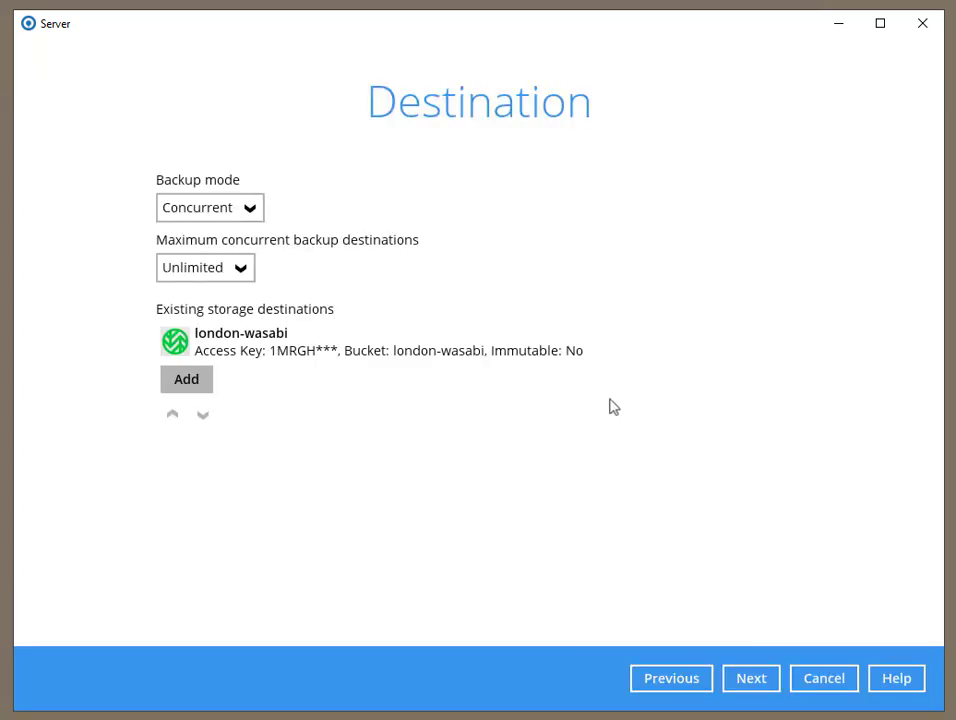
{"action": "left_click", "coordinate": [184, 387]}
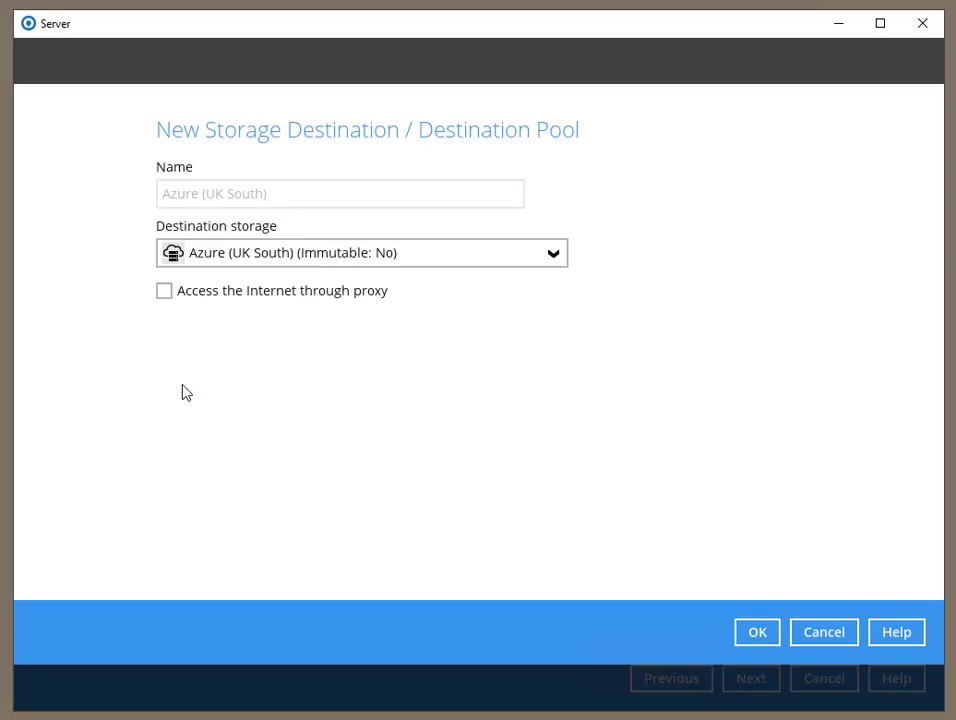
{"action": "left_click", "coordinate": [225, 258]}
{"action": "left_click", "coordinate": [262, 410]}
{"action": "left_click", "coordinate": [182, 193]}
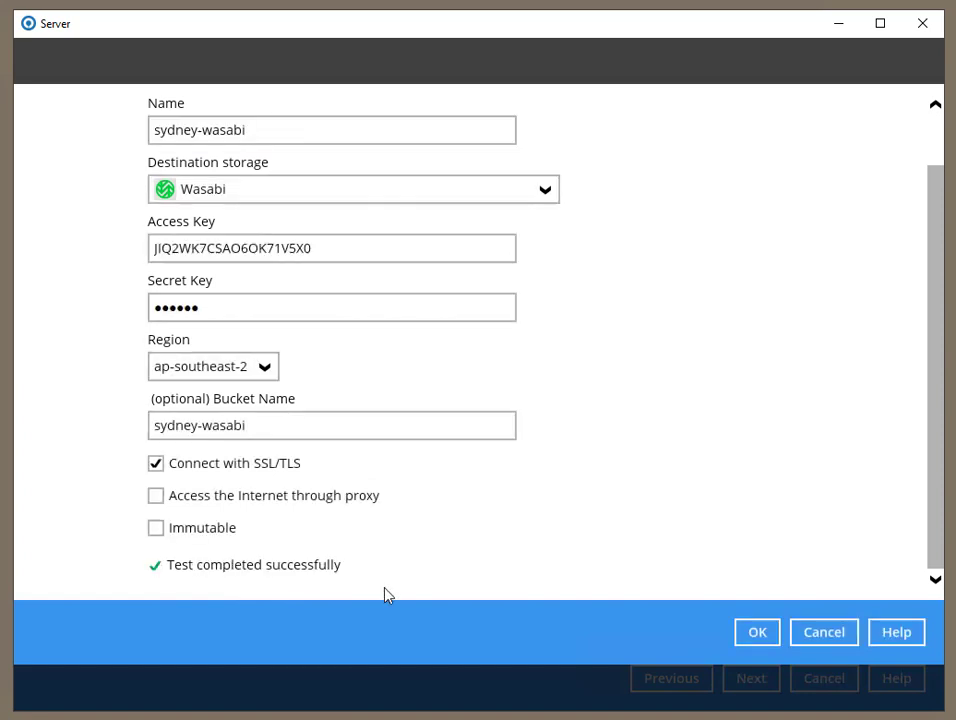
{"action": "left_click", "coordinate": [756, 640]}
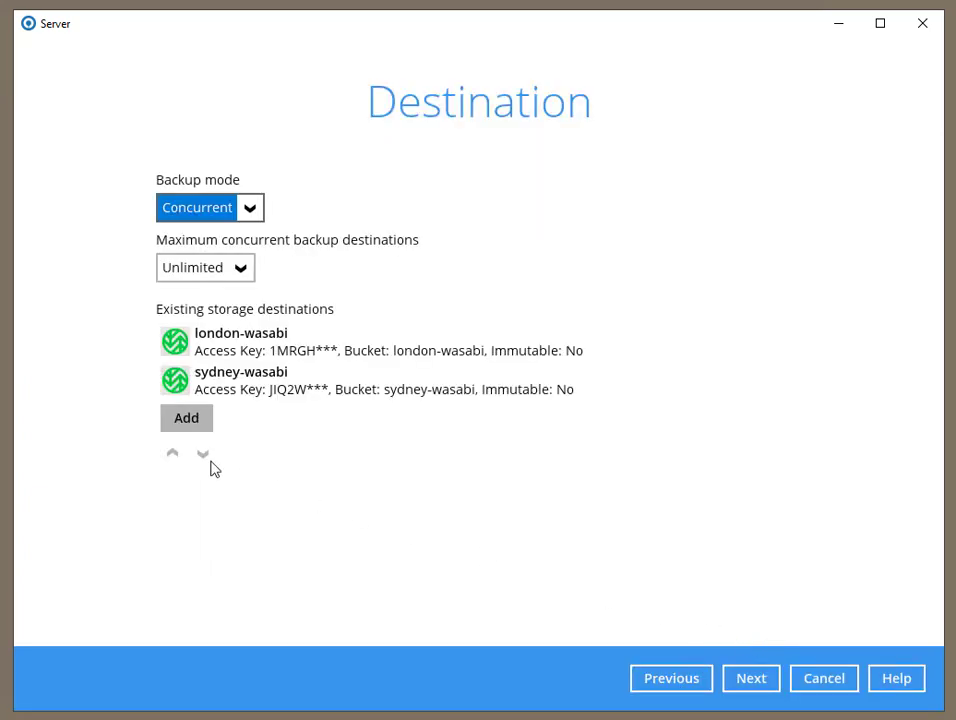
Add a Backblaze destination named amsterdam-backblaze with bucket amsterdam-backblaze
{"action": "left_click", "coordinate": [185, 422]}
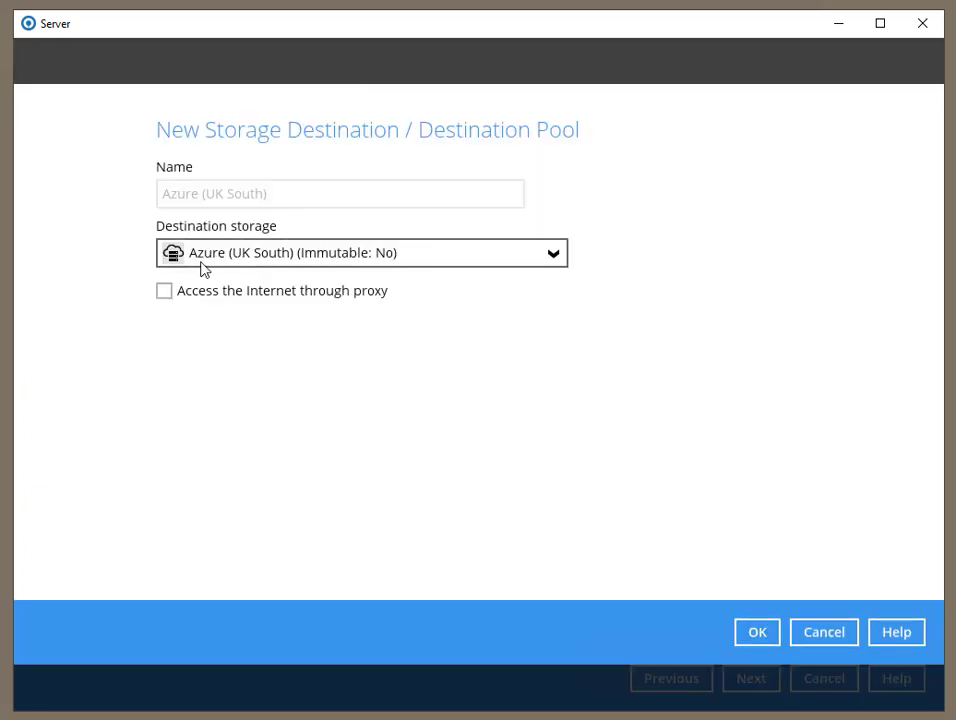
{"action": "left_click", "coordinate": [203, 262]}
{"action": "left_click", "coordinate": [228, 440]}
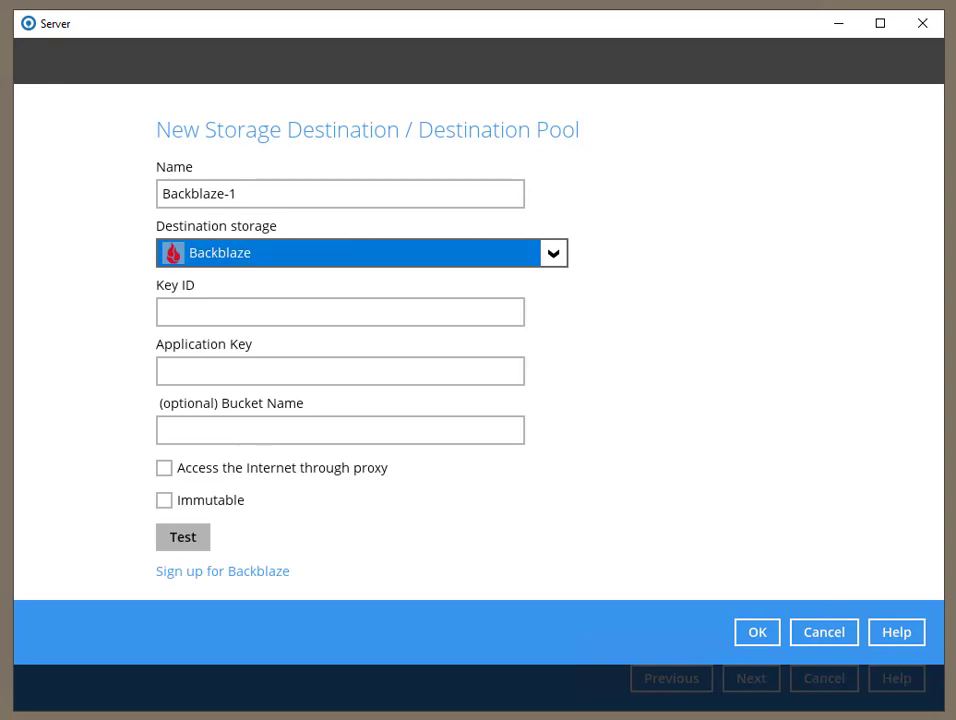
{"action": "left_click", "coordinate": [236, 193]}
{"action": "key", "text": "ctrl+a"}
{"action": "type", "text": "amsterdam-backblaze"}
{"action": "left_click", "coordinate": [183, 430]}
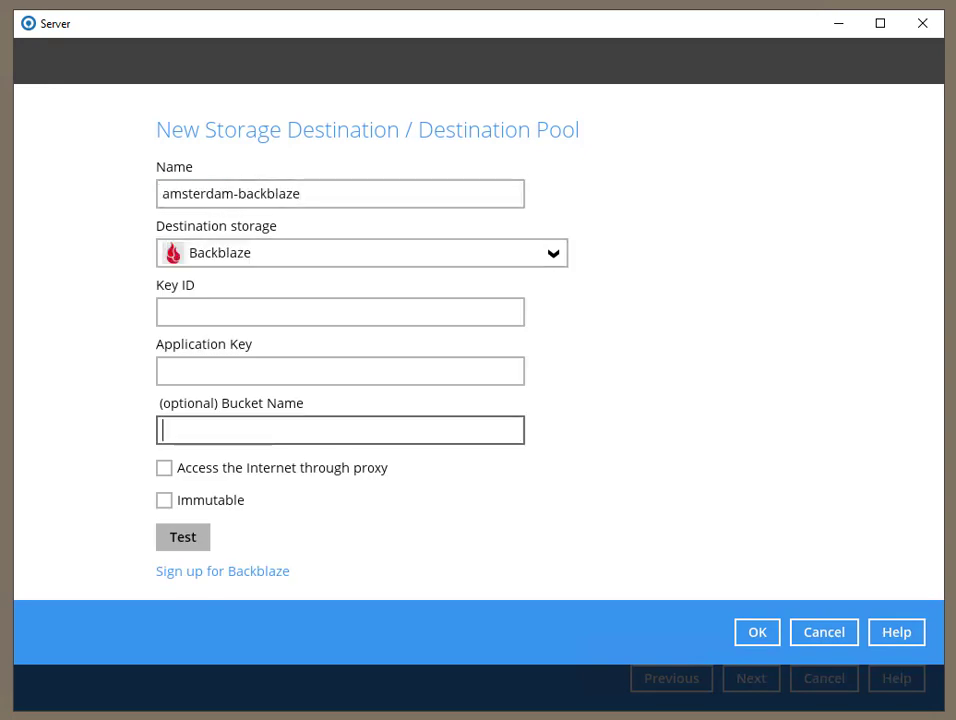
{"action": "type", "text": "amsterdam-backblaze"}
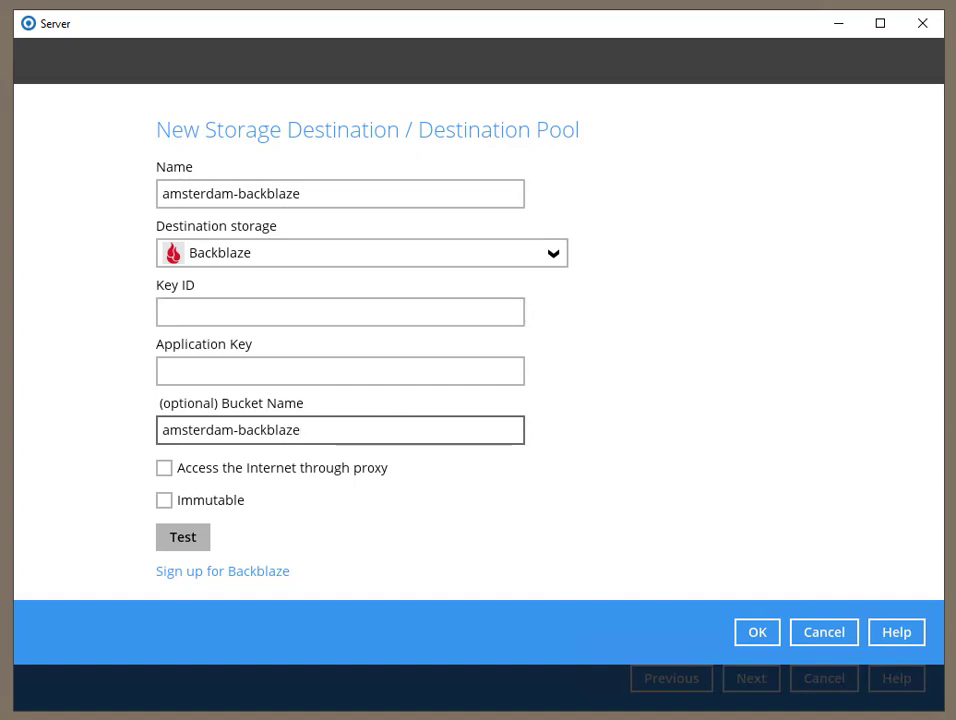
Enter the Backblaze Key ID and Application Key, test the connection, and save
{"action": "left_click", "coordinate": [230, 312]}
{"action": "key", "text": "ctrl+v"}
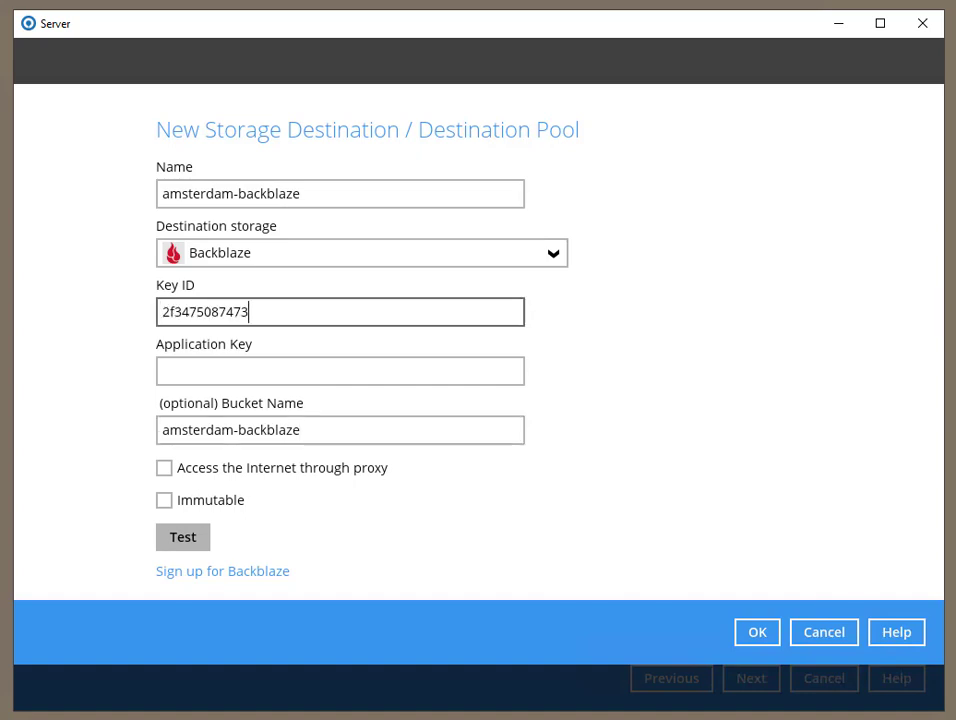
{"action": "left_click", "coordinate": [230, 371]}
{"action": "key", "text": "ctrl+v"}
{"action": "left_click", "coordinate": [180, 540]}
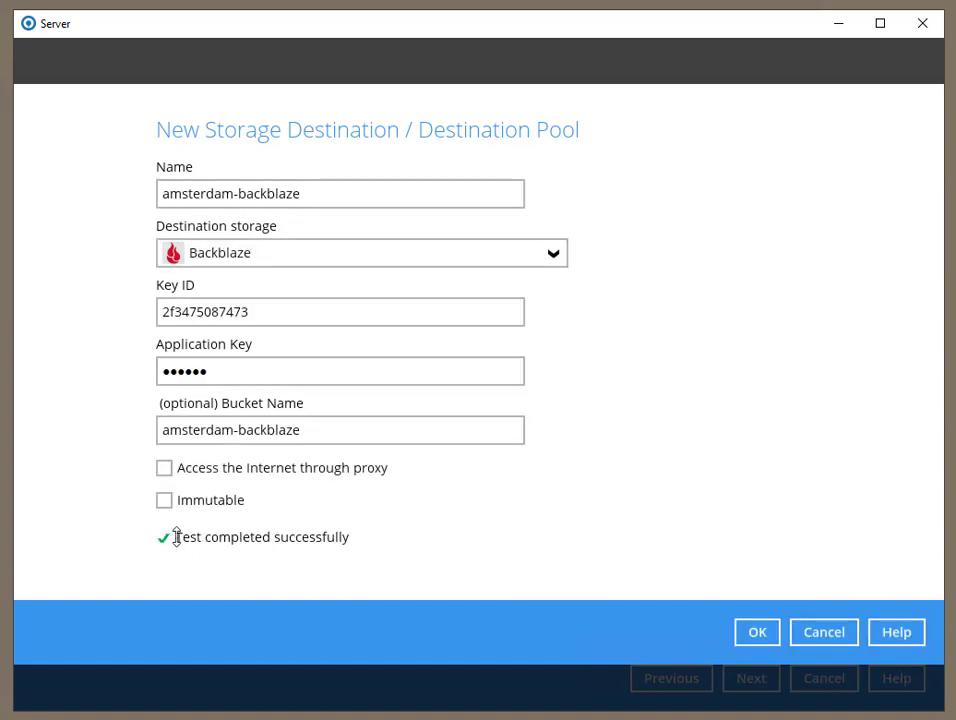
{"action": "left_click", "coordinate": [762, 631]}
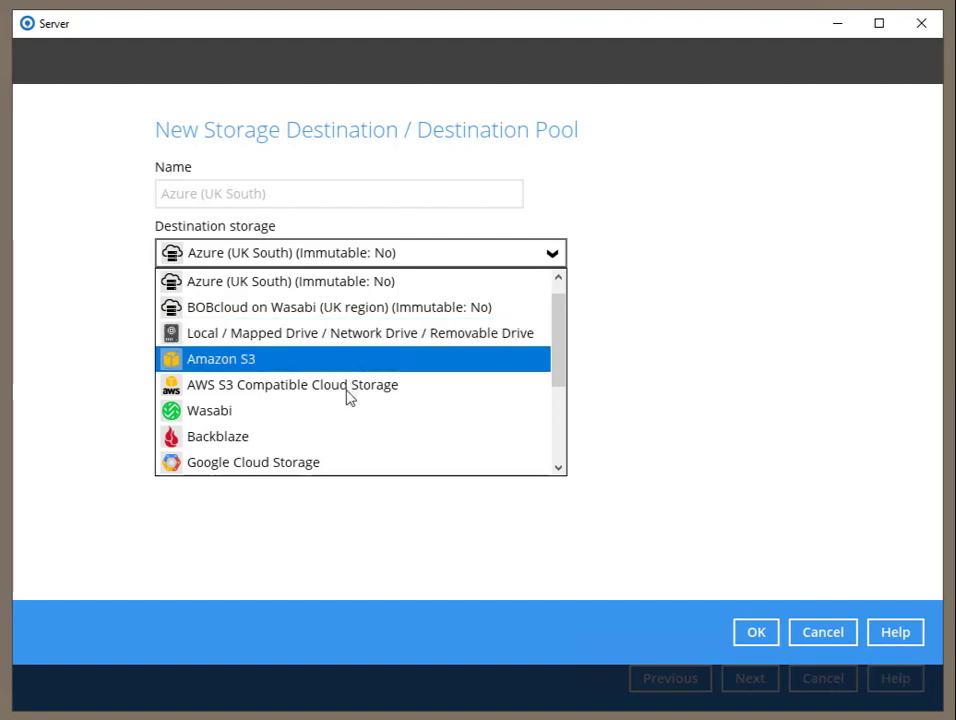
Set up S3-compatible destination london-idrive with bucket london-idrive, test it, and save
{"action": "left_click", "coordinate": [348, 396]}
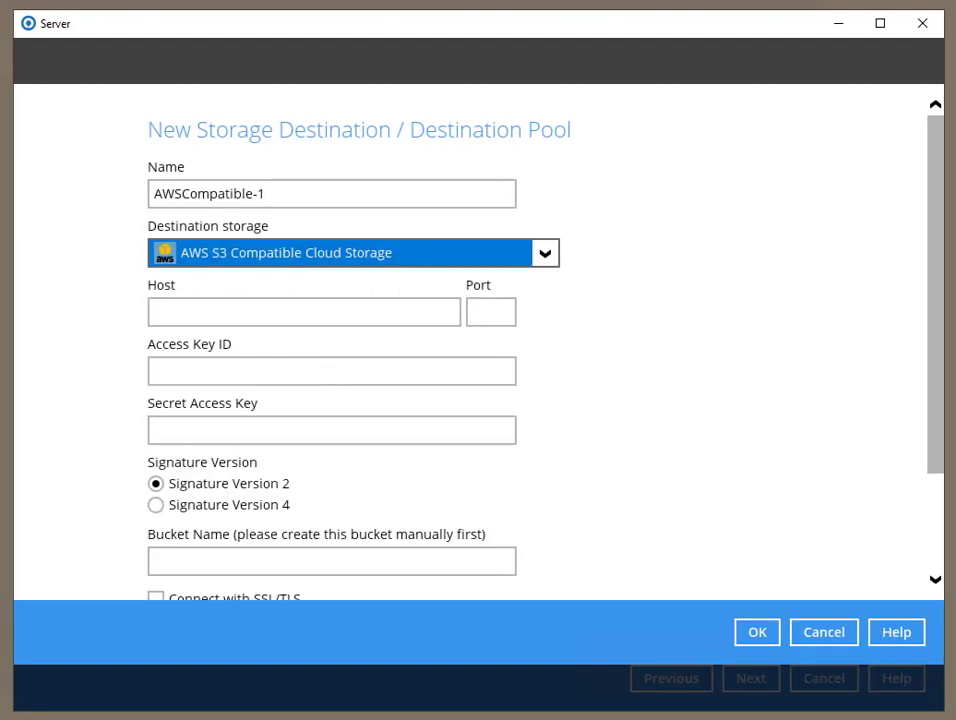
{"action": "key", "text": "shift+Tab"}
{"action": "type", "text": "london-idrive"}
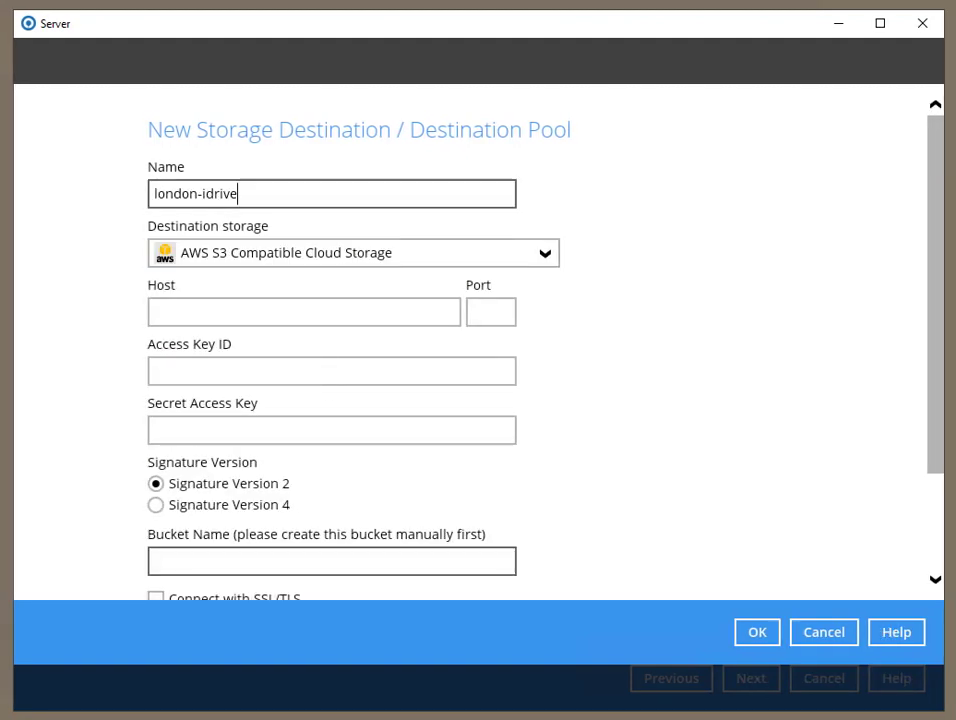
{"action": "left_click", "coordinate": [331, 561]}
{"action": "type", "text": "london-idrive"}
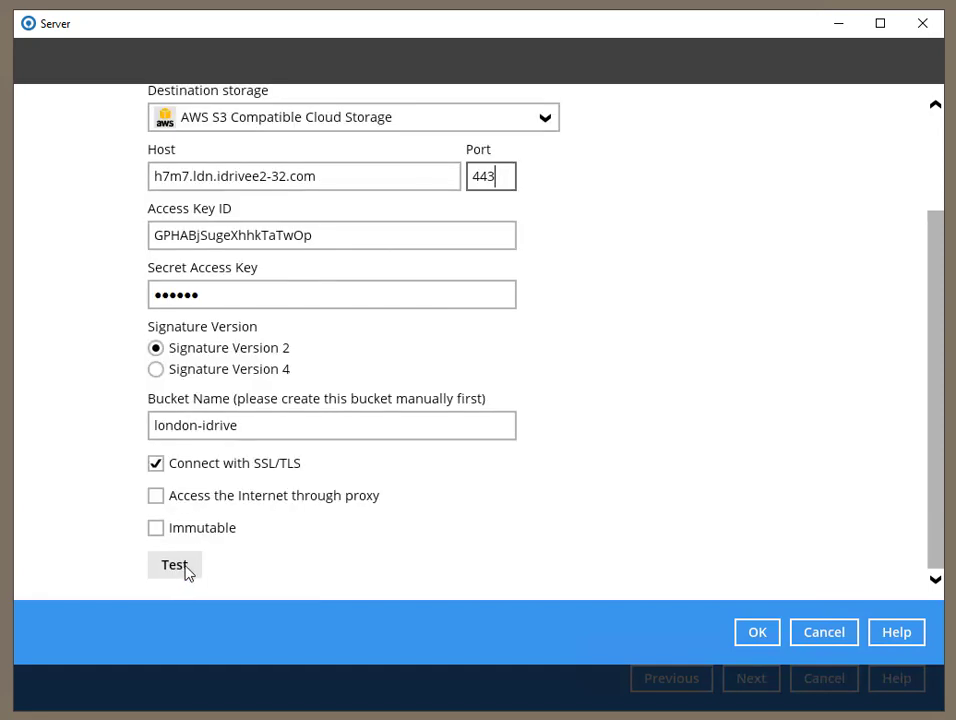
{"action": "left_click", "coordinate": [186, 568]}
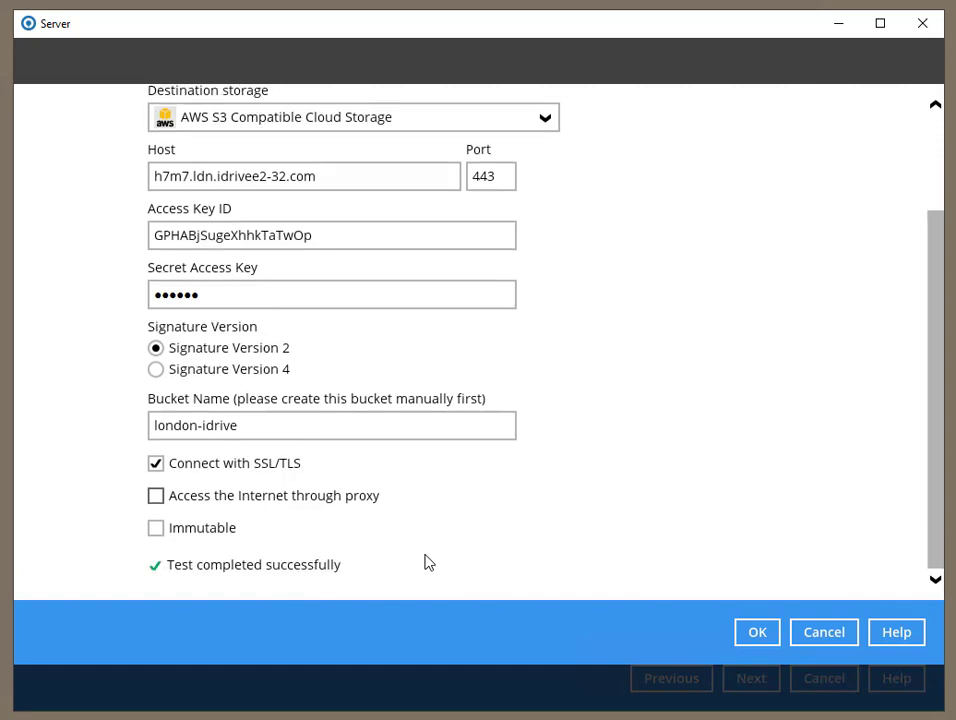
{"action": "left_click", "coordinate": [752, 633]}
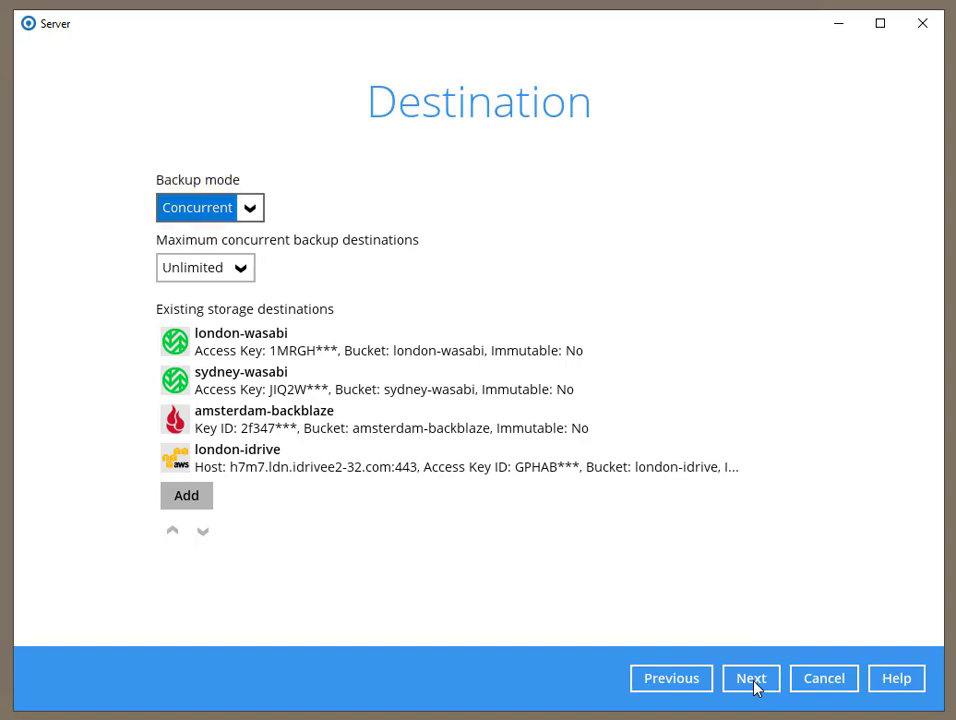
Create the set, run Backup now, and expand progress details for all four destinations
{"action": "left_click", "coordinate": [752, 680]}
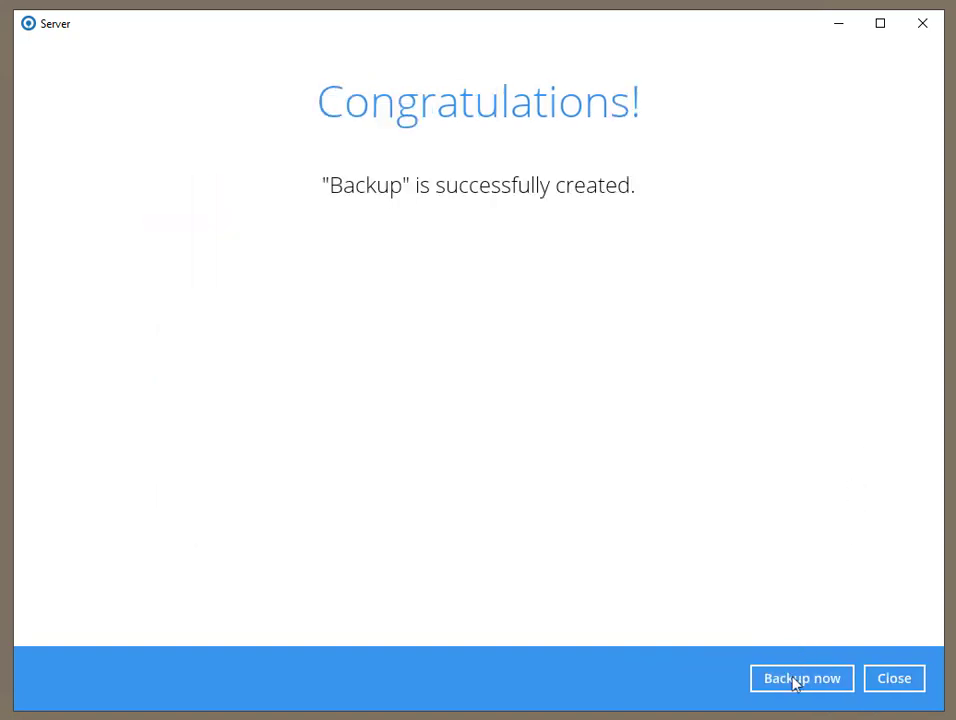
{"action": "left_click", "coordinate": [792, 680]}
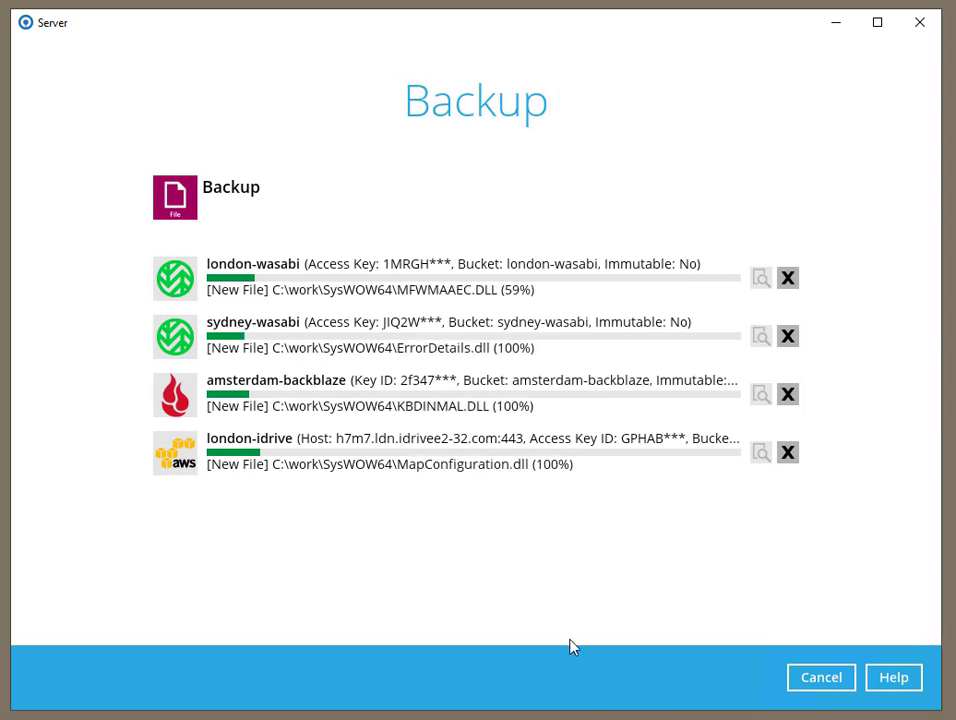
{"action": "left_click", "coordinate": [490, 460]}
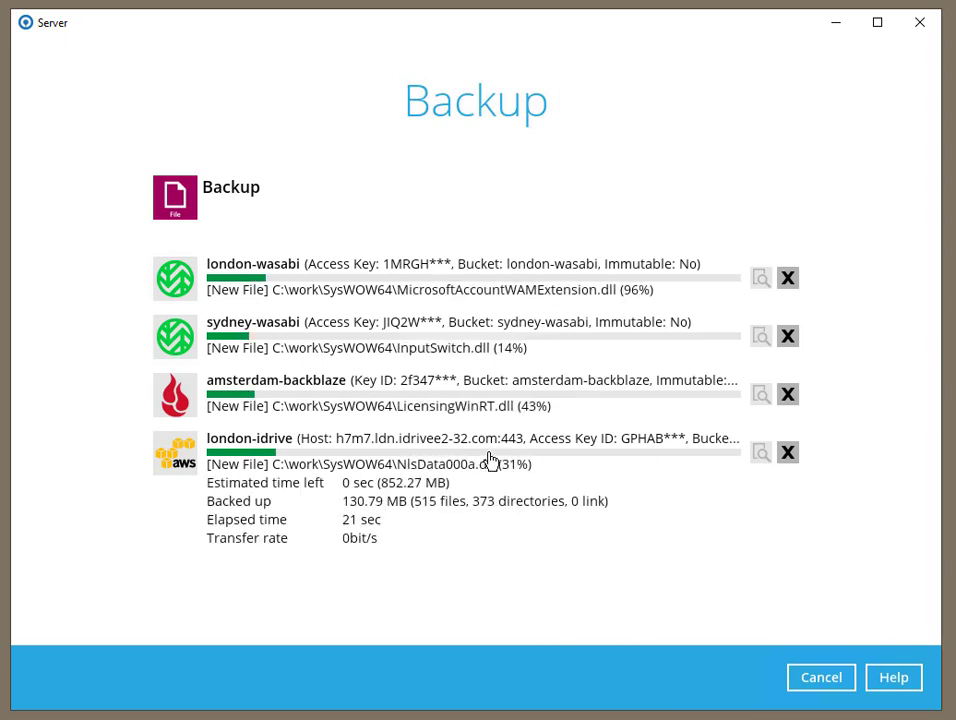
{"action": "left_click", "coordinate": [492, 404]}
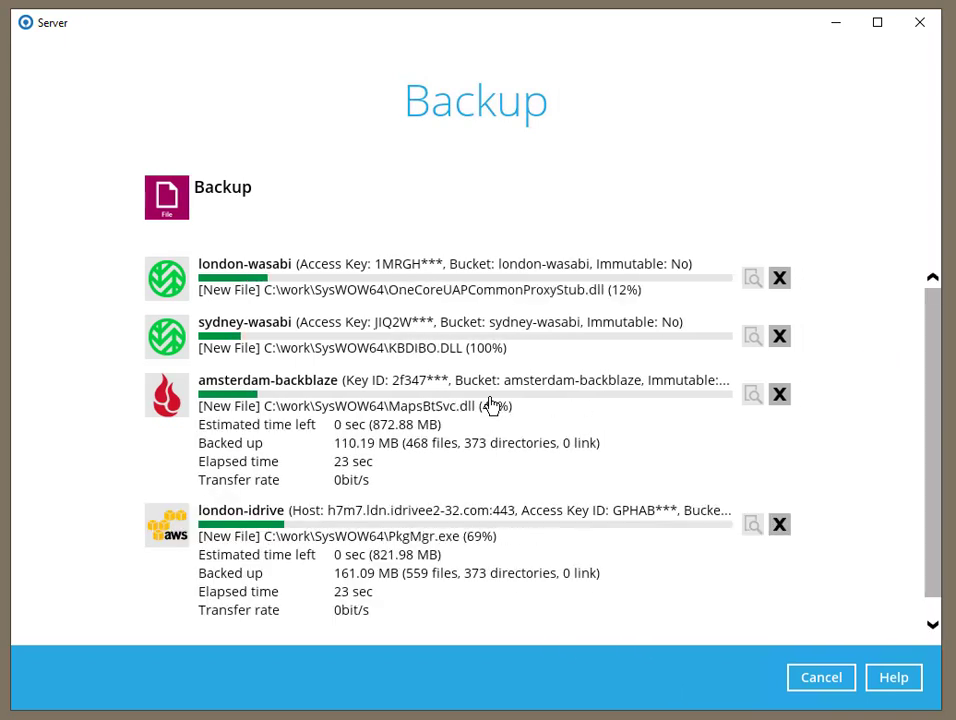
{"action": "left_click", "coordinate": [478, 338]}
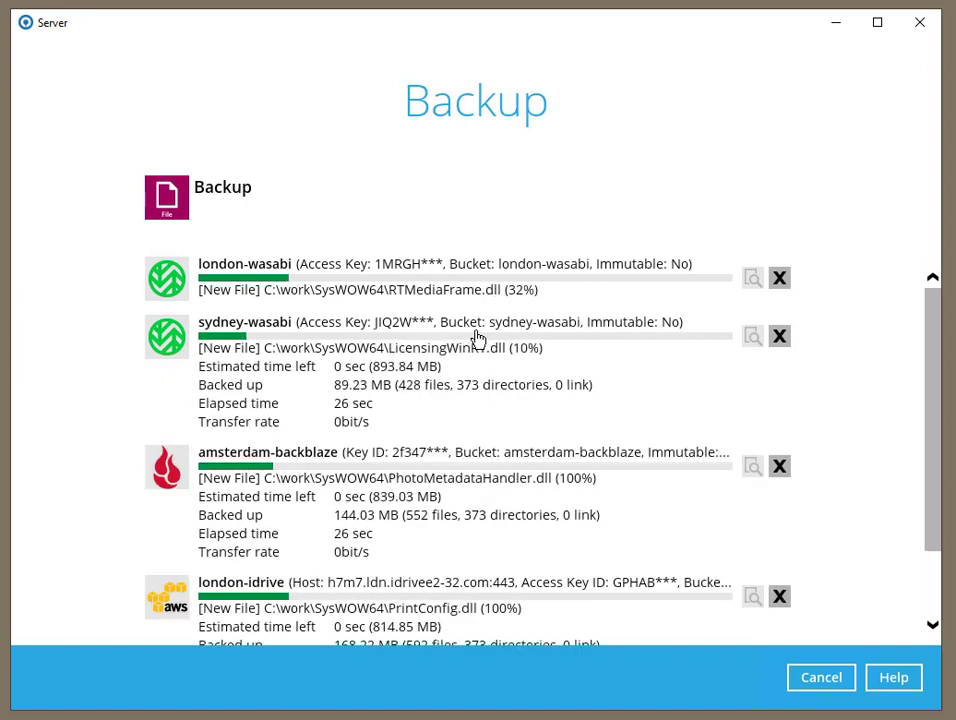
{"action": "left_click", "coordinate": [478, 278]}
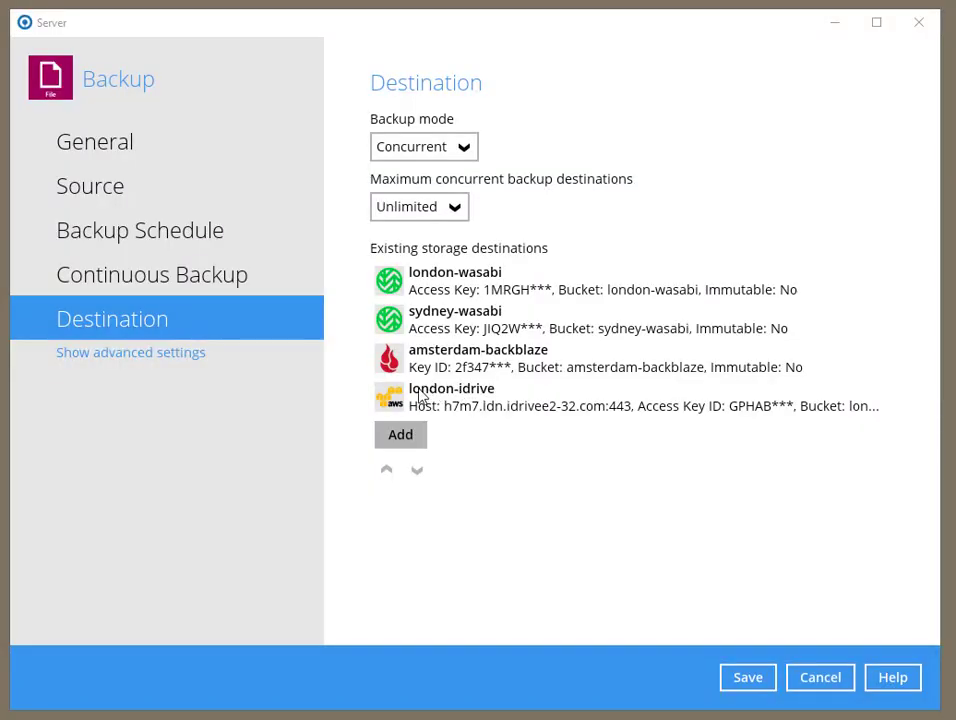
Reorder destinations to london-idrive, amsterdam-backblaze, sydney-wasabi, london-wasabi
{"action": "left_click", "coordinate": [412, 400]}
{"action": "left_click", "coordinate": [388, 473]}
{"action": "left_click", "coordinate": [388, 473]}
{"action": "left_click", "coordinate": [388, 473]}
{"action": "left_click", "coordinate": [435, 408]}
{"action": "left_click", "coordinate": [388, 473]}
{"action": "left_click", "coordinate": [388, 473]}
{"action": "left_click", "coordinate": [417, 410]}
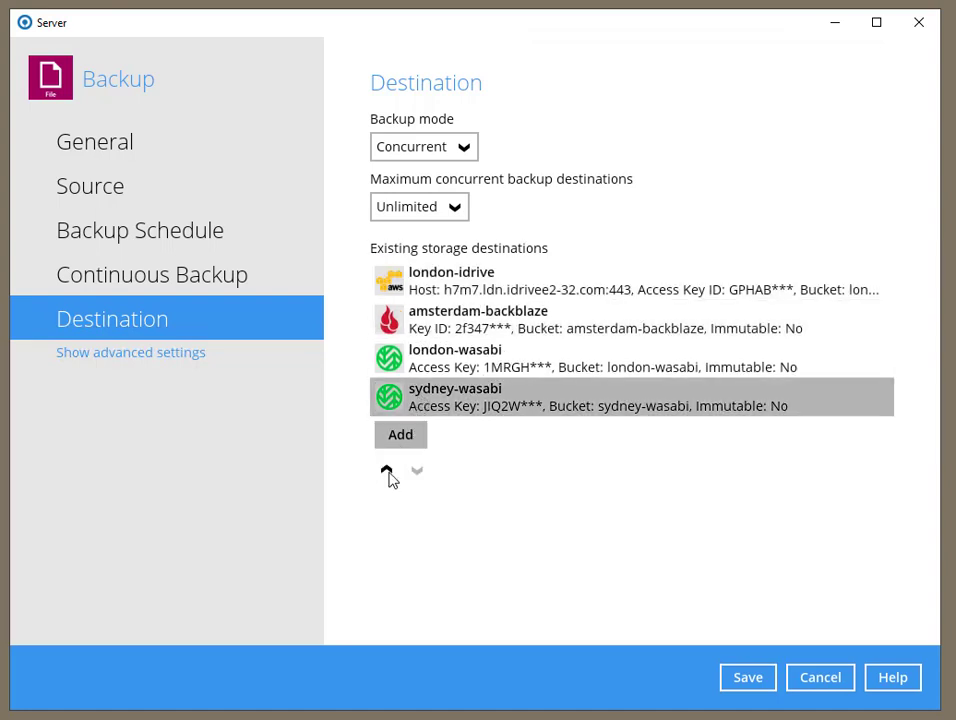
{"action": "left_click", "coordinate": [388, 473]}
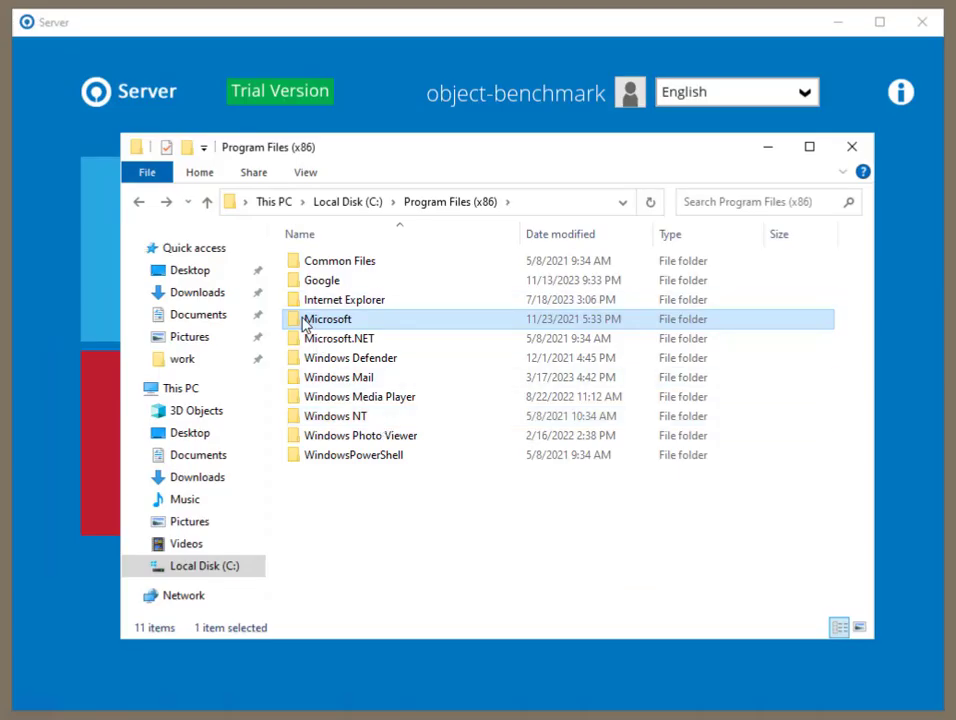
Copy the Microsoft folder into C:\work, minimize Explorer, and start another backup of the set
{"action": "right_click", "coordinate": [305, 325]}
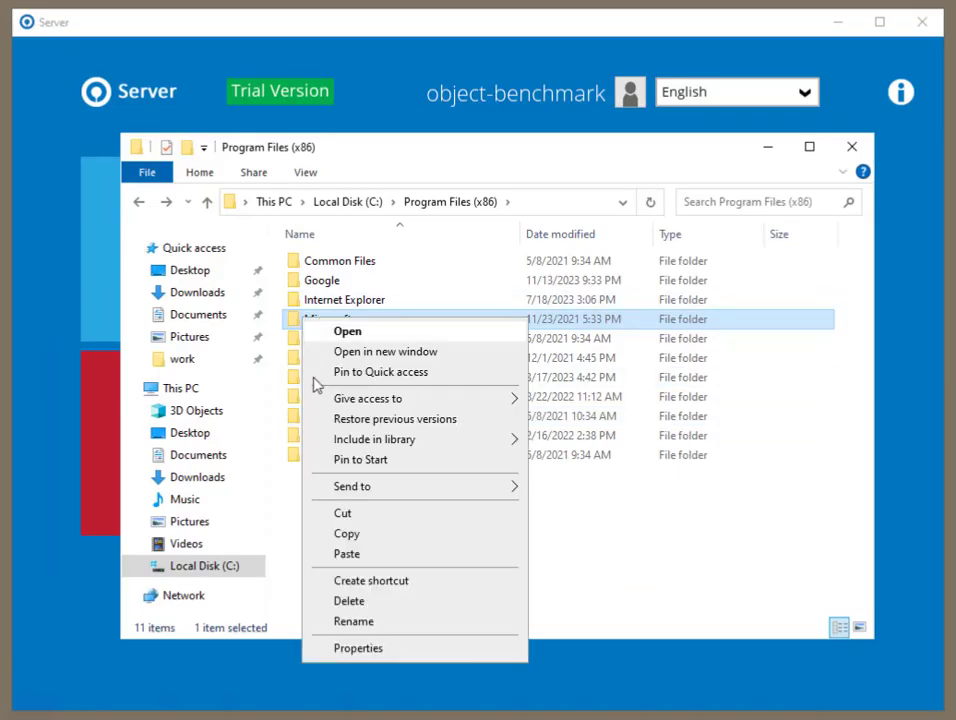
{"action": "left_click", "coordinate": [322, 537]}
{"action": "key", "text": "alt+Up"}
{"action": "double_click", "coordinate": [316, 374]}
{"action": "right_click", "coordinate": [316, 380]}
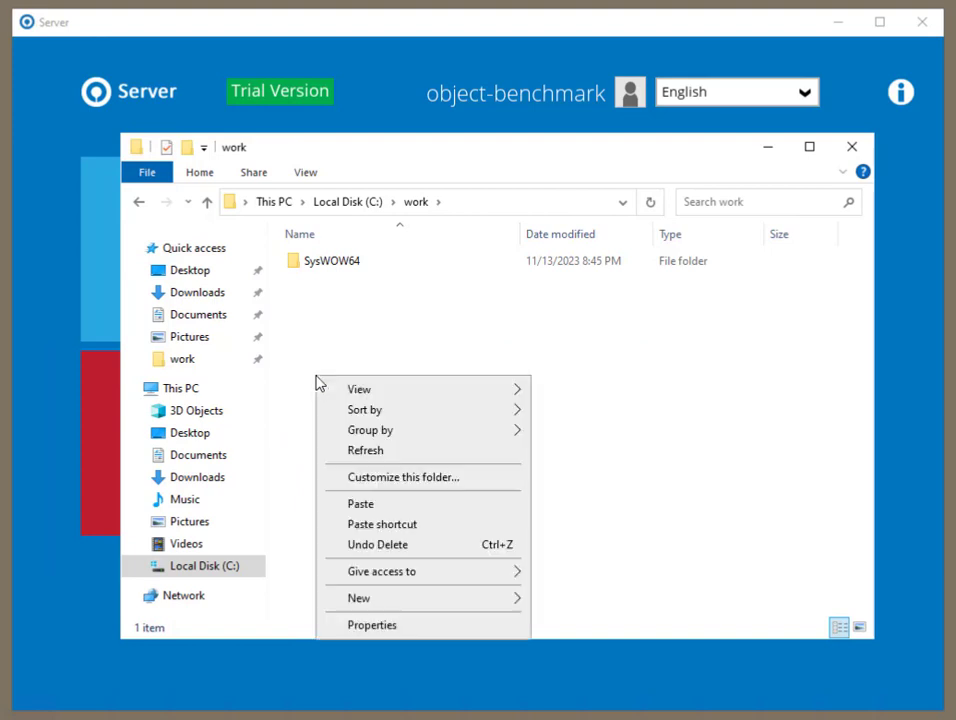
{"action": "left_click", "coordinate": [400, 508]}
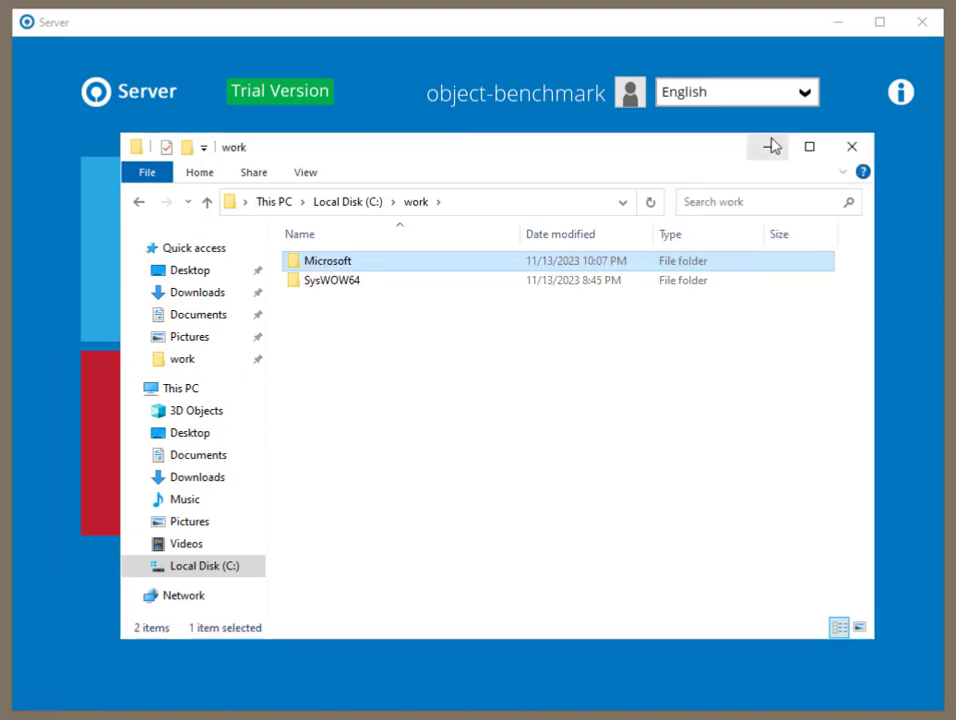
{"action": "left_click", "coordinate": [768, 147]}
{"action": "left_click", "coordinate": [200, 250]}
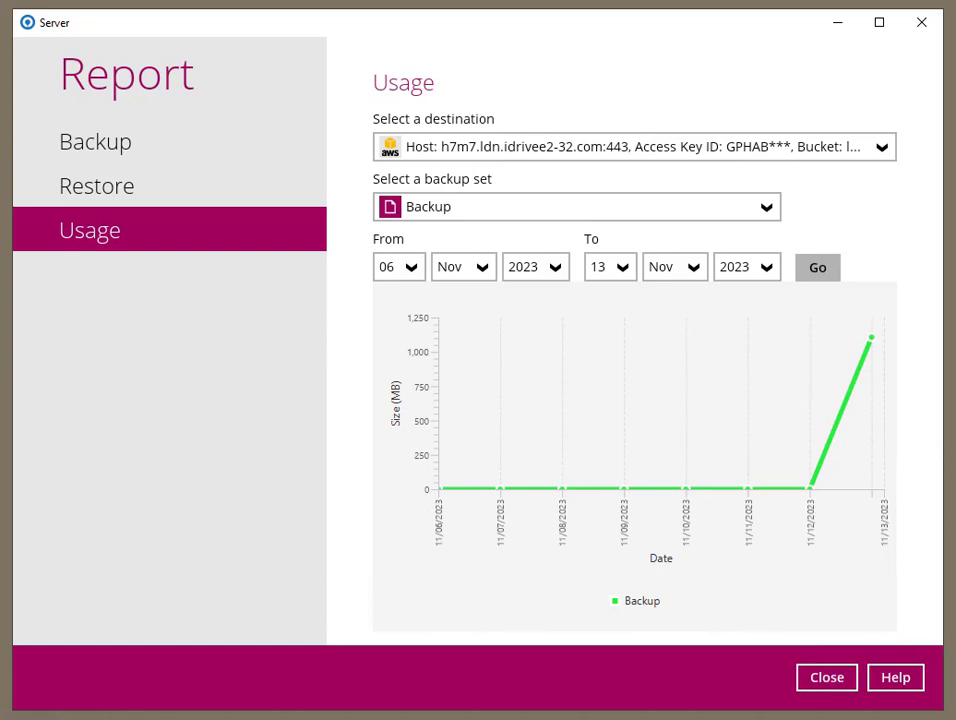
Switch the usage report to the amsterdam-backblaze destination
{"action": "left_click", "coordinate": [881, 147]}
{"action": "left_click", "coordinate": [600, 201]}
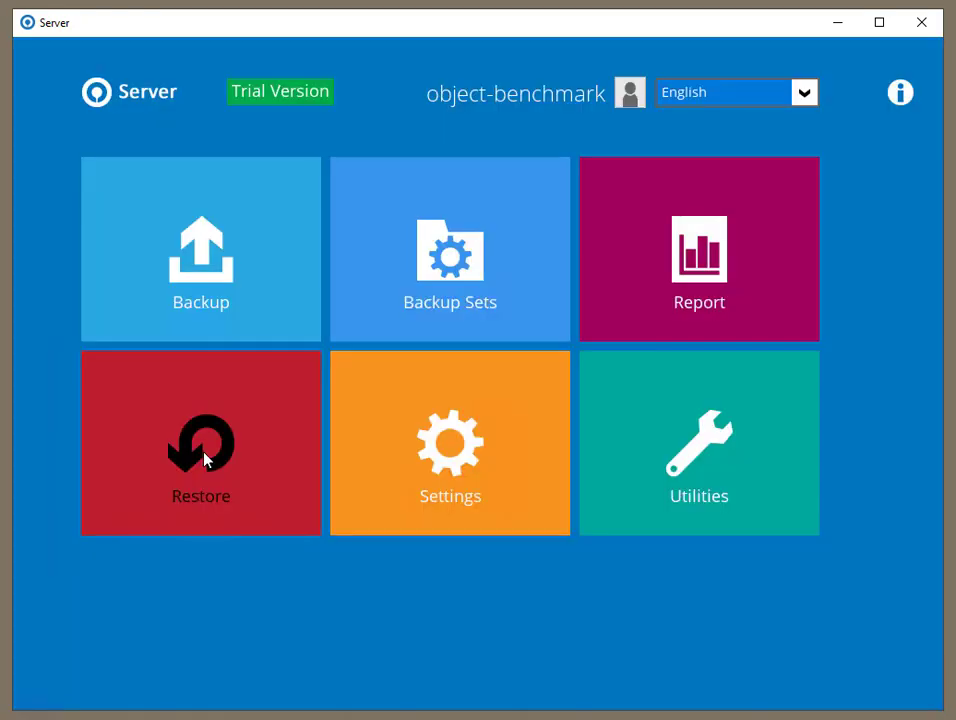
Browse the Backup set's london-idrive restore files, expanding C:\work to show Microsoft and SysWOW64
{"action": "left_click", "coordinate": [203, 457]}
{"action": "left_click", "coordinate": [213, 253]}
{"action": "left_click", "coordinate": [207, 445]}
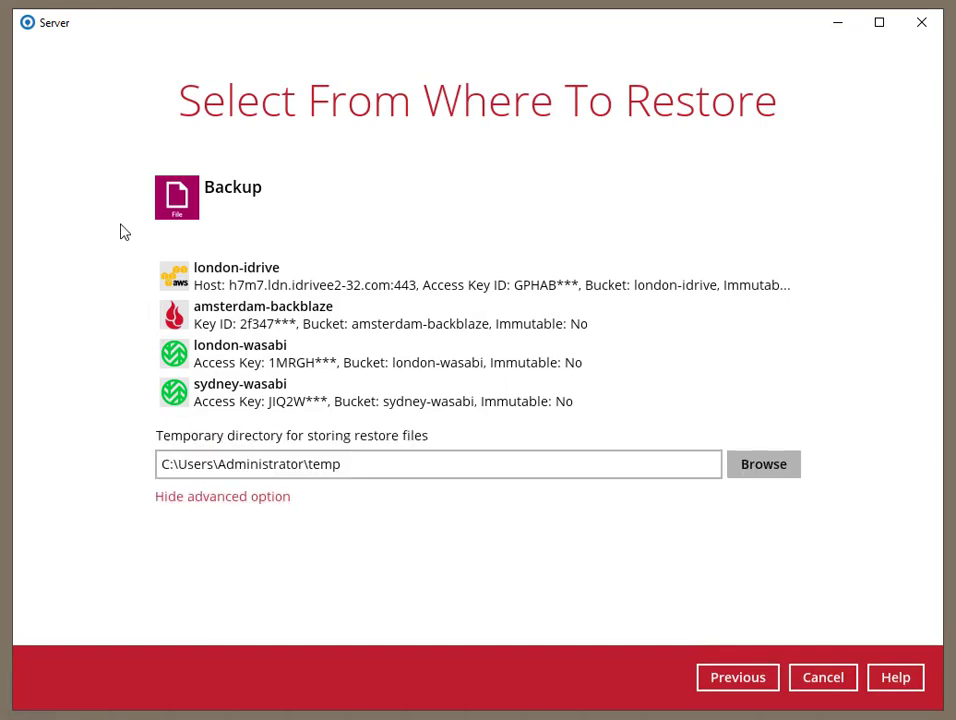
{"action": "left_click", "coordinate": [257, 284]}
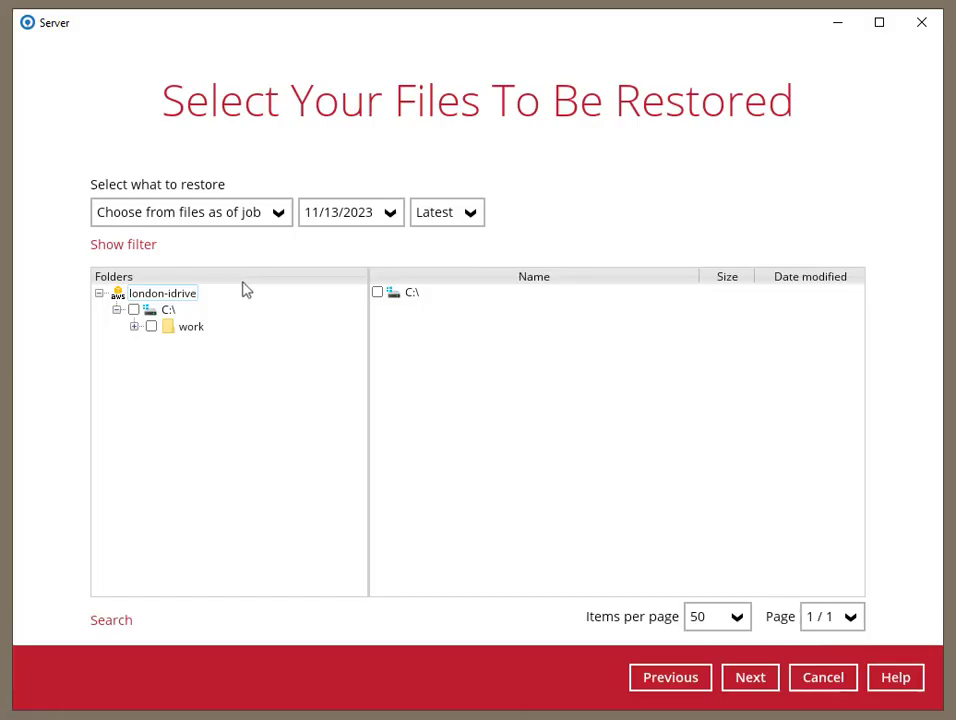
{"action": "left_click", "coordinate": [133, 327]}
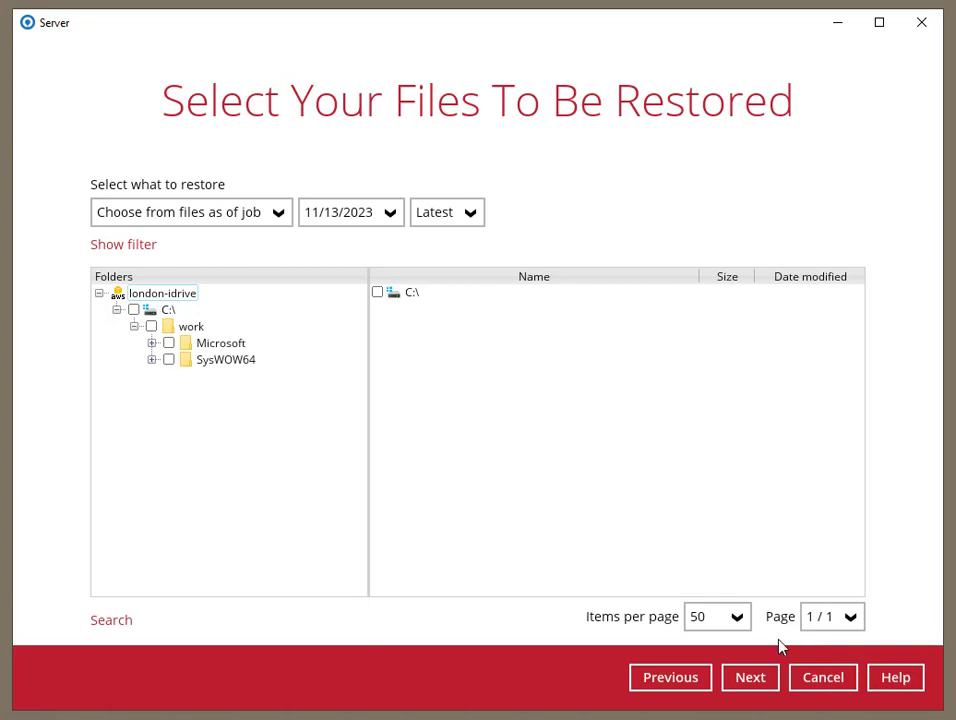